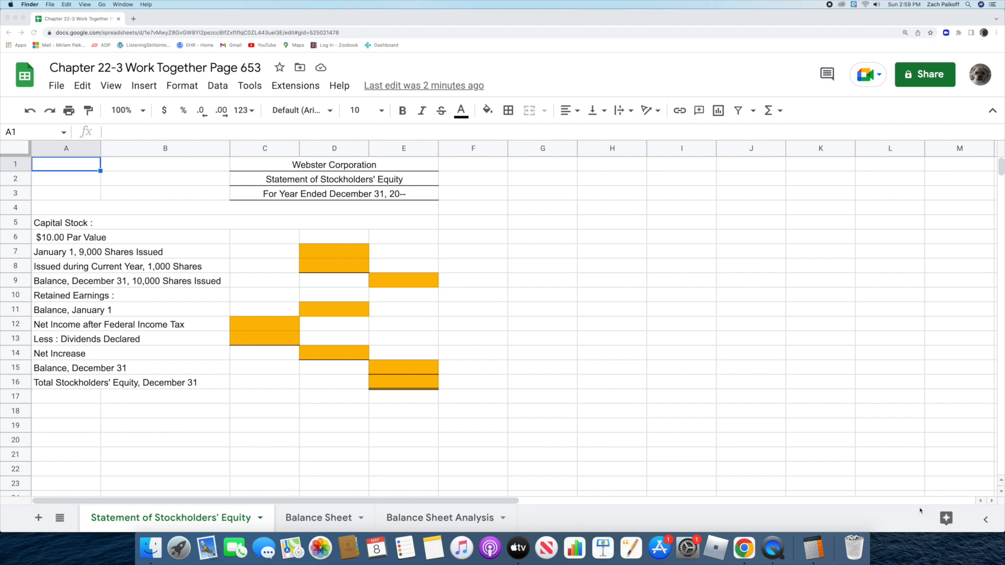
# Step: Multiply 9000 by 10 in Calculator, and enter 90000 in D7 of the Google Sheets statement for the January 1 shares issued
pyautogui.click(812, 547)
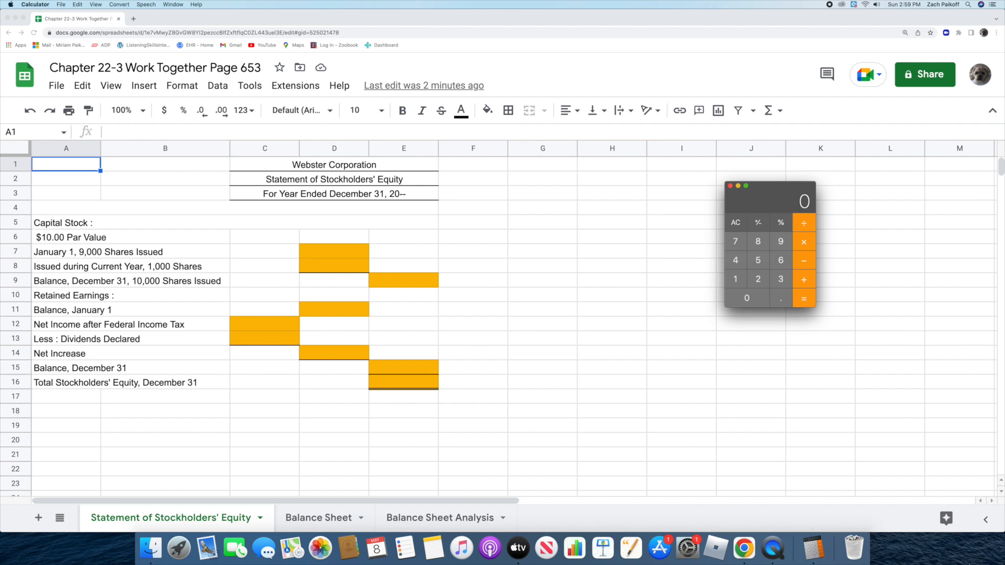
pyautogui.write('9000')
pyautogui.write('*')
pyautogui.write('10')
pyautogui.press('Return')
pyautogui.click(913, 407)
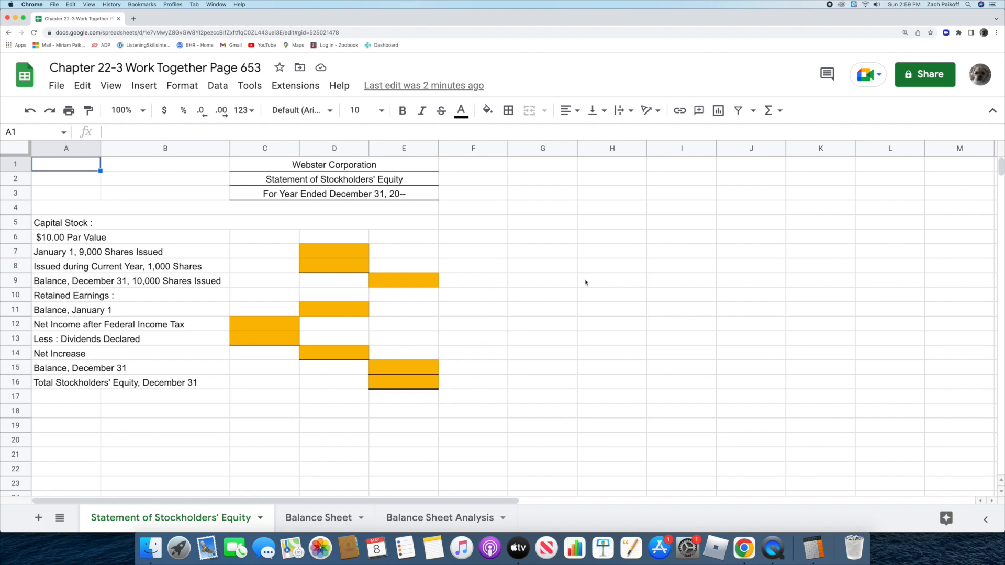
pyautogui.click(347, 253)
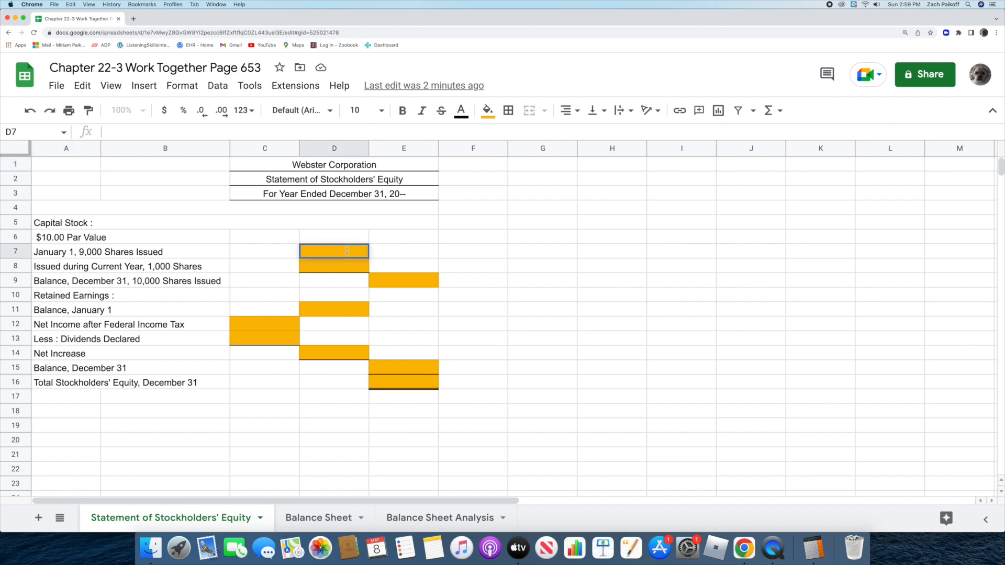
pyautogui.write('90000')
pyautogui.press('Return')
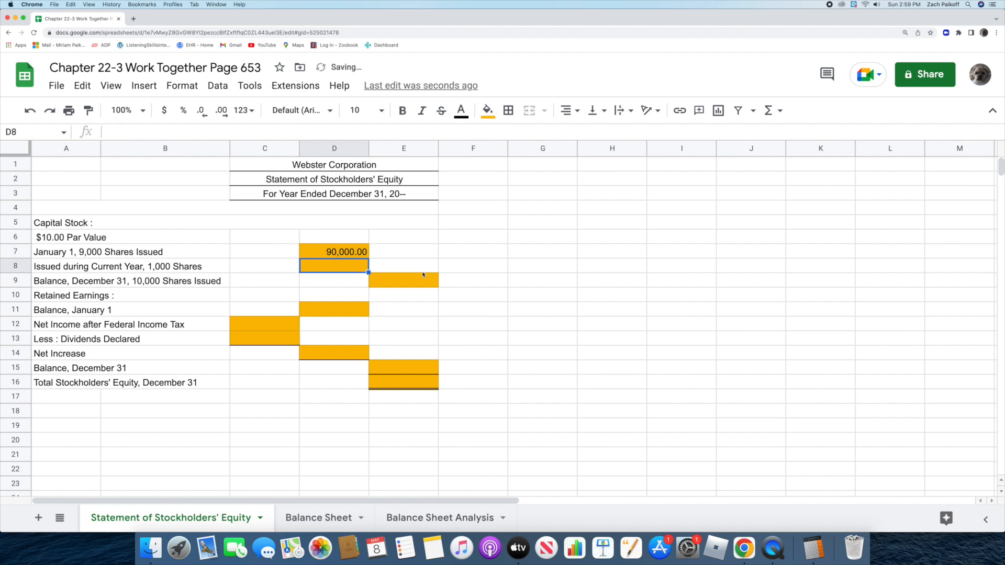
# Step: Multiply 1000 by 10 in Calculator, and enter 10000 in D8 of the Google Sheets statement for shares issued during the current year
pyautogui.click(812, 548)
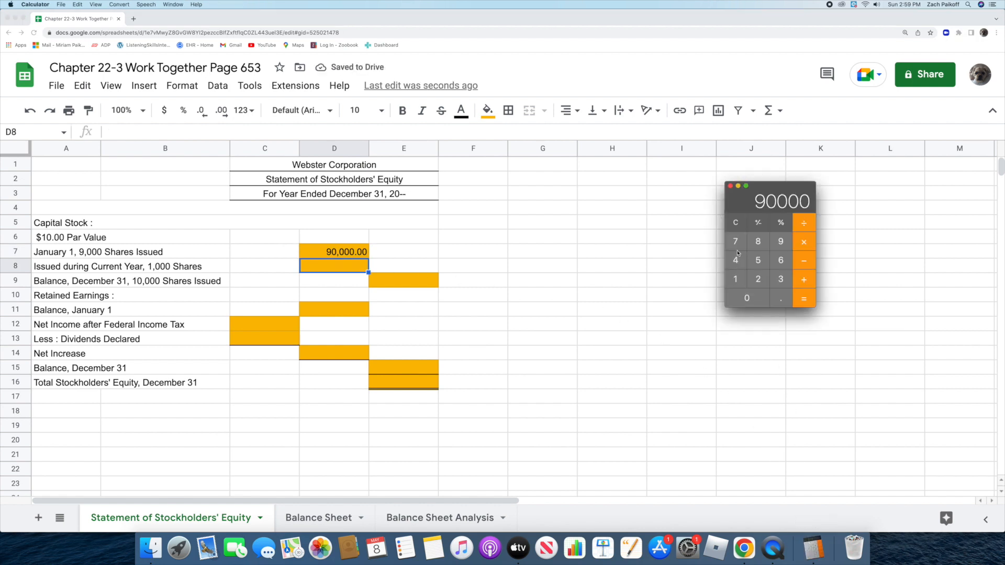
pyautogui.click(736, 224)
pyautogui.write('1000')
pyautogui.press('*')
pyautogui.write('10')
pyautogui.press('Return')
pyautogui.press('super+Tab')
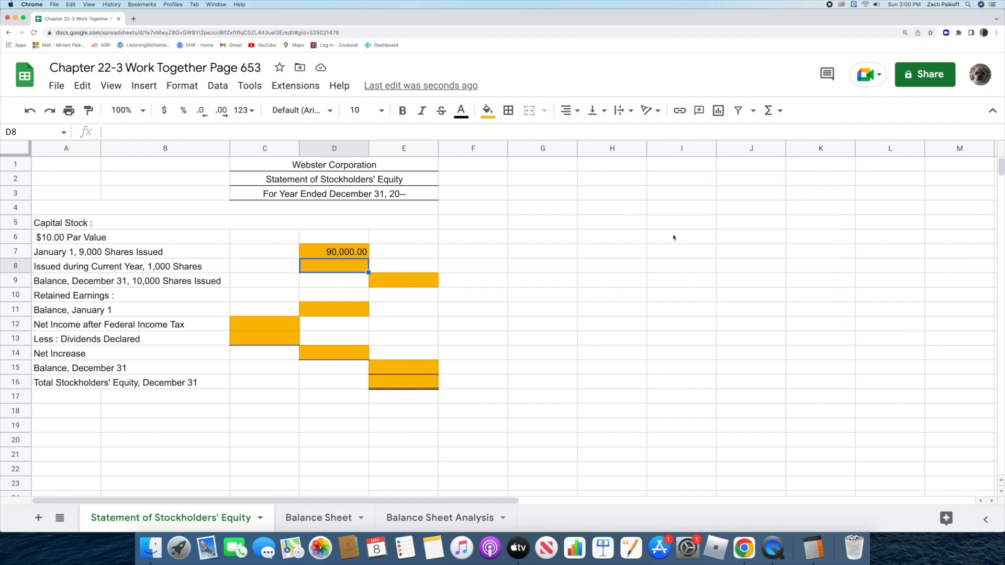
pyautogui.doubleClick(332, 266)
pyautogui.write('10000')
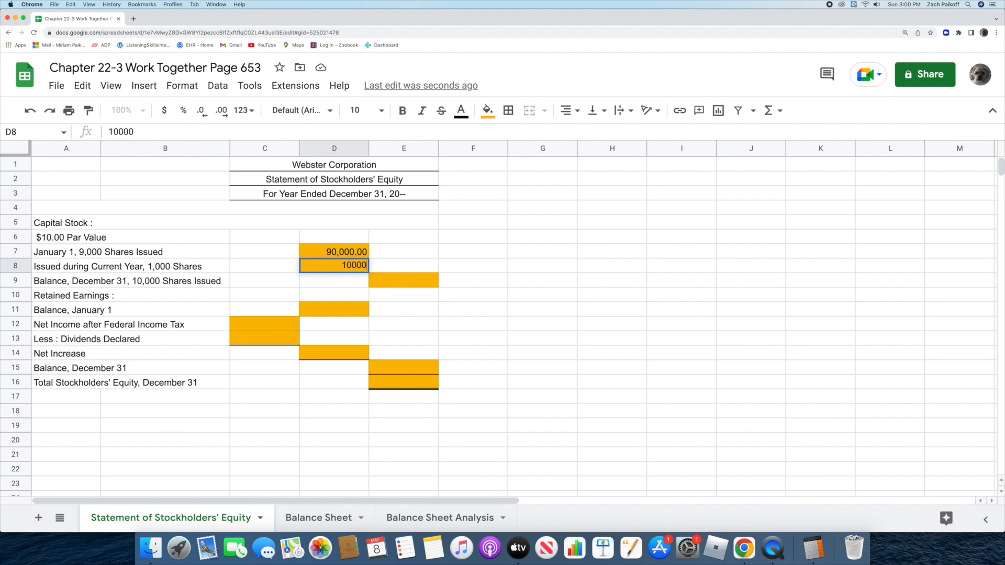
pyautogui.press('Return')
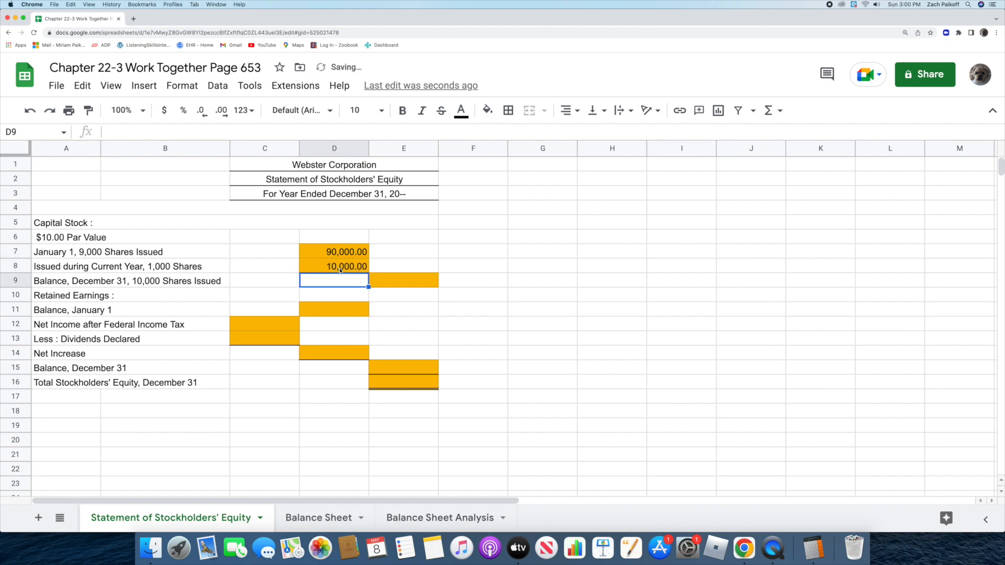
# Step: Calculate the December 31 capital stock balance in E9 with the formula =D7+D8
pyautogui.doubleClick(407, 278)
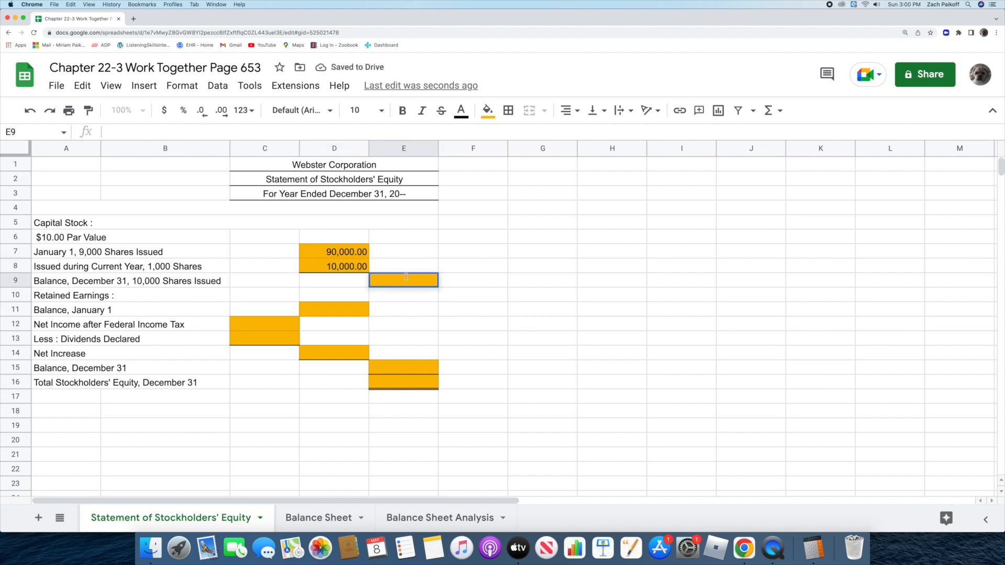
pyautogui.write('=')
pyautogui.click(306, 253)
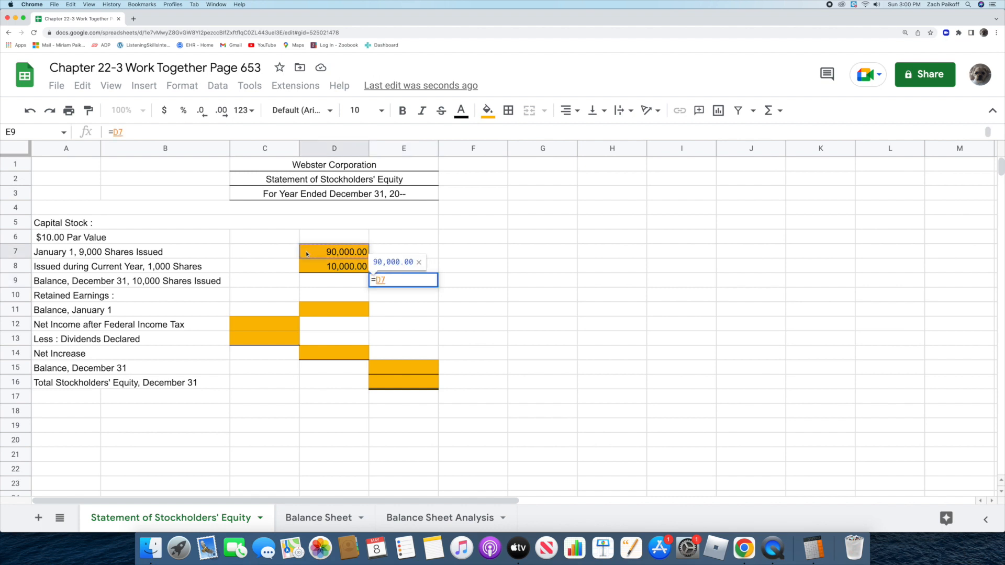
pyautogui.write('+')
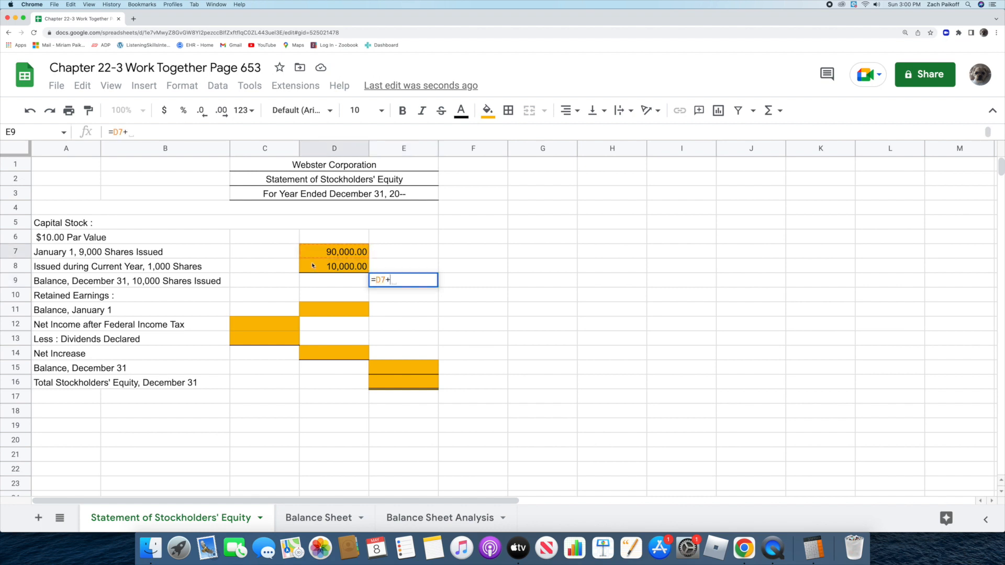
pyautogui.click(313, 266)
pyautogui.press('Return')
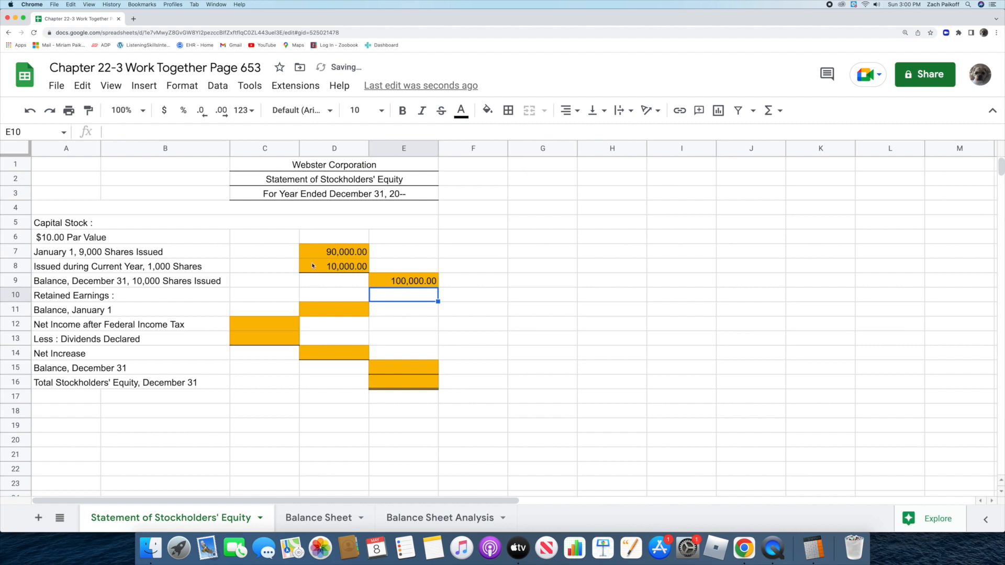
# Step: Enter 59241.54 in D11 as the January 1 retained earnings balance
pyautogui.doubleClick(315, 310)
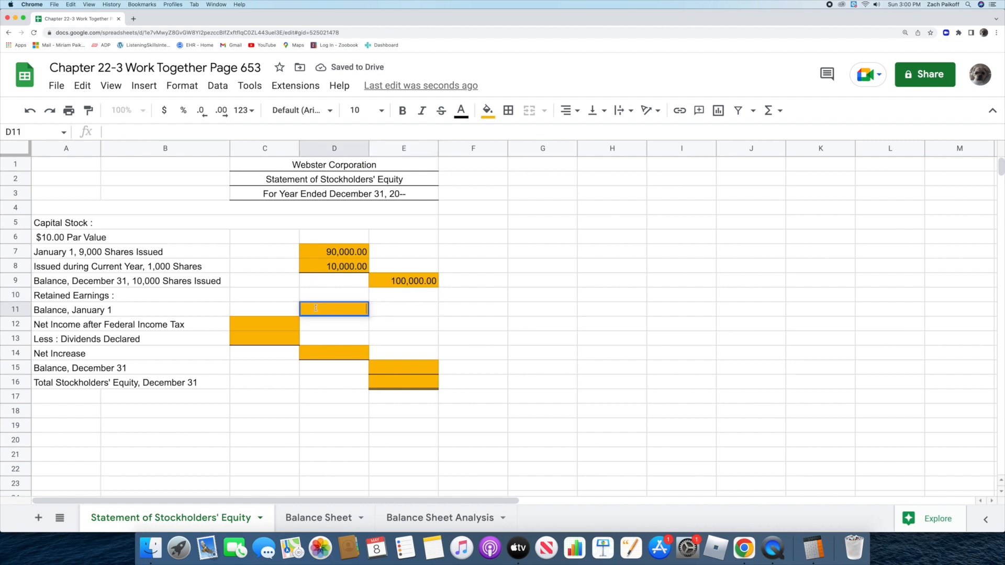
pyautogui.write('59241.54')
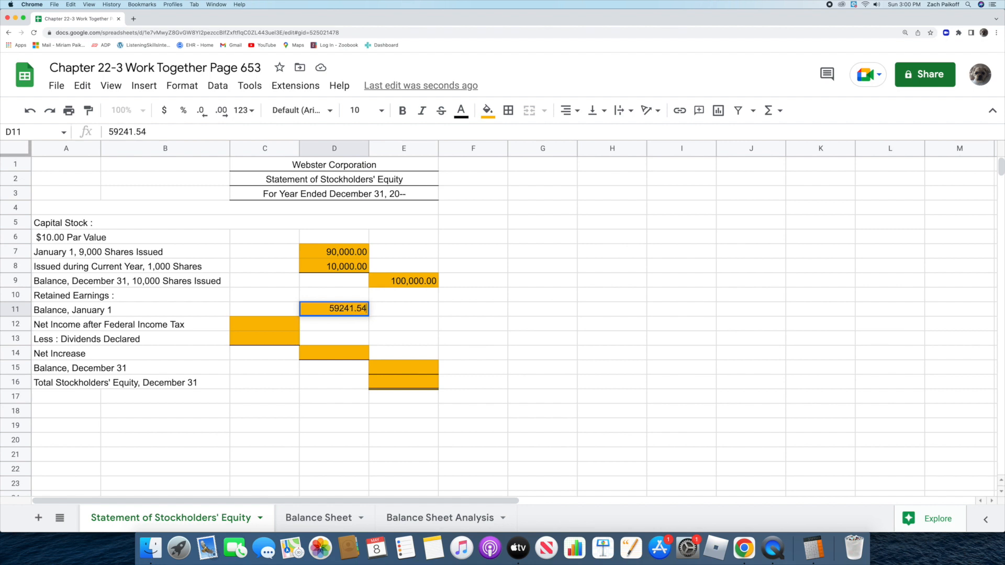
pyautogui.press('Return')
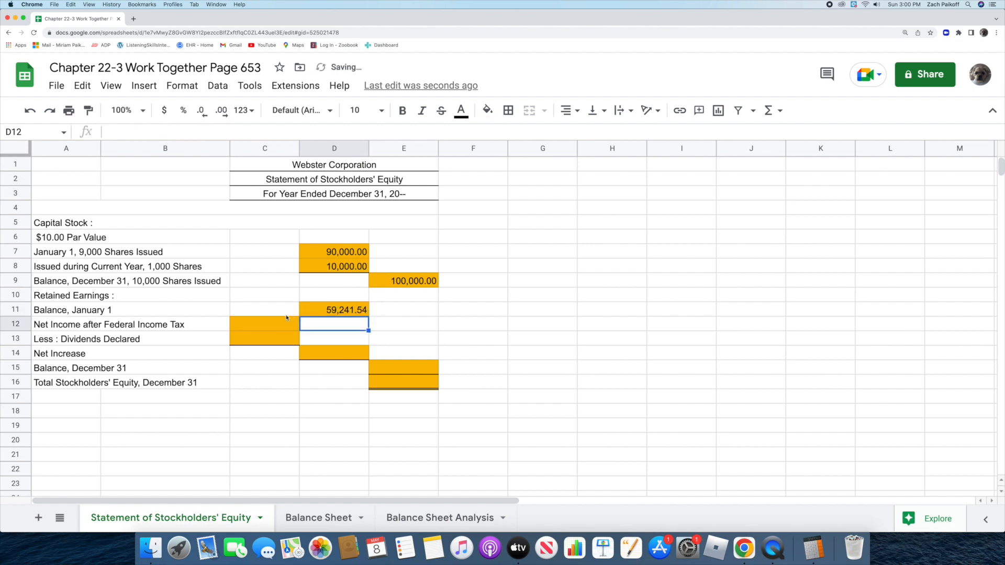
# Step: Enter 75425.83 in C12 for net income after federal income tax and 43200 in C13 for dividends declared
pyautogui.click(271, 324)
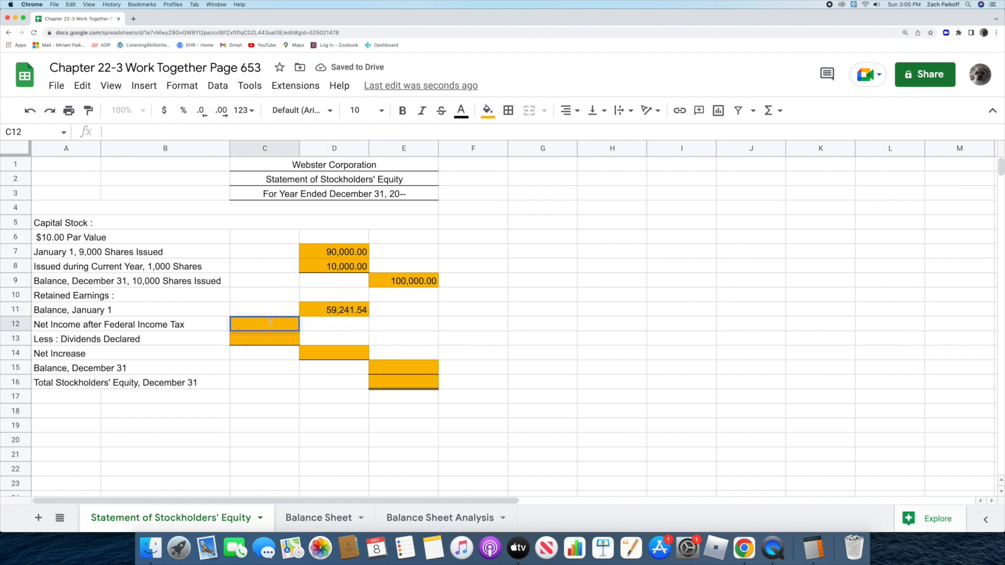
pyautogui.write('75,425.83')
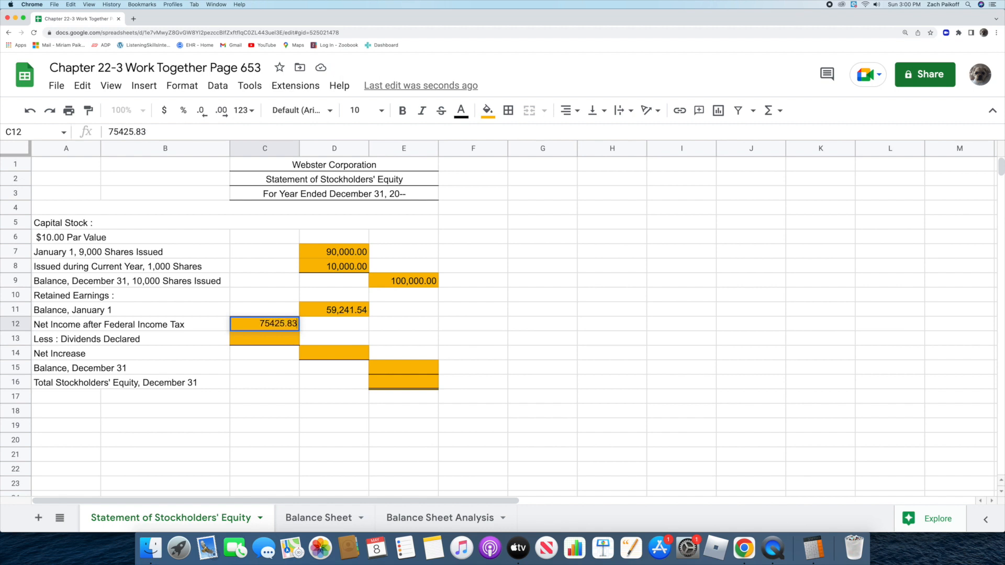
pyautogui.press('Return')
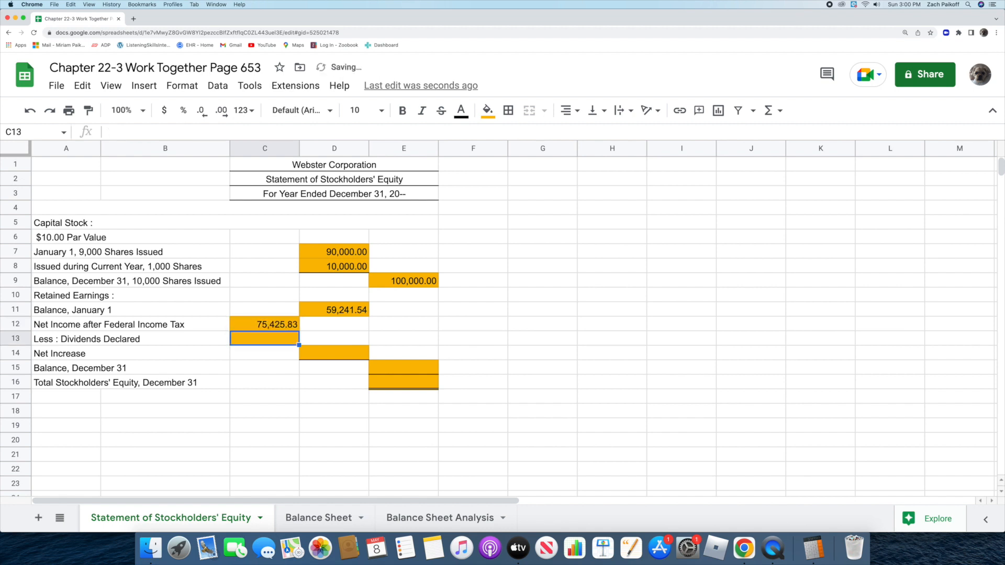
pyautogui.doubleClick(267, 338)
pyautogui.write('43200')
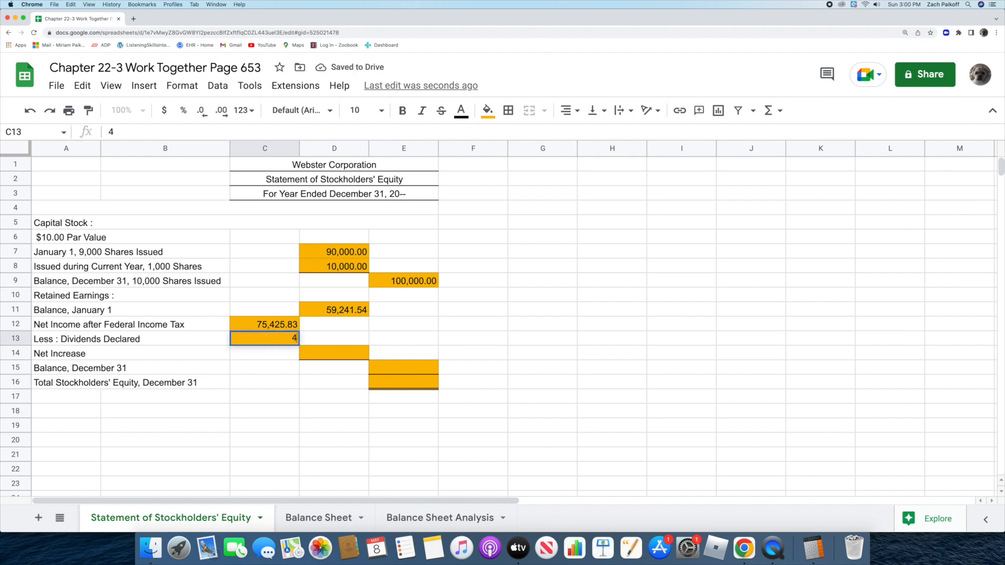
pyautogui.press('Return')
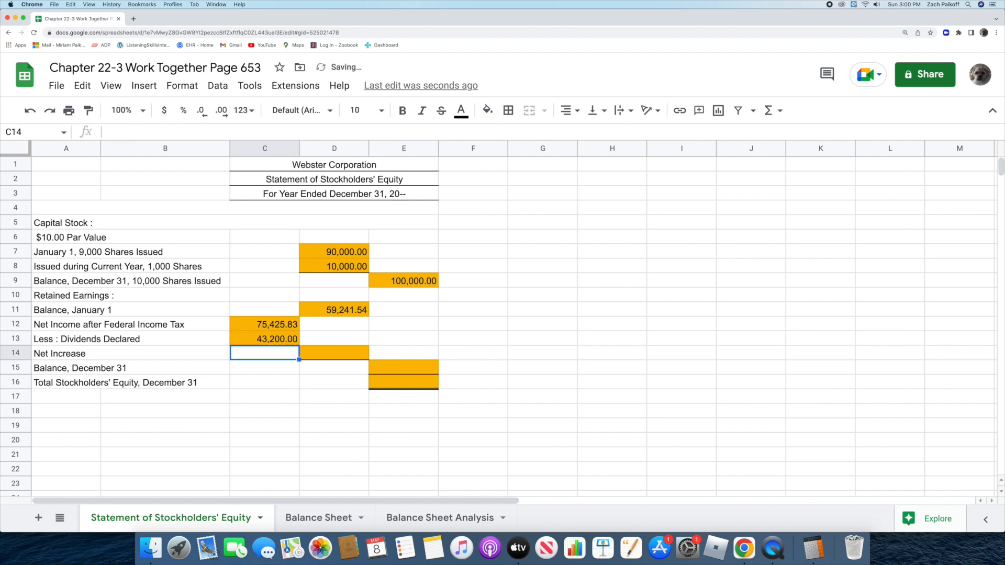
# Step: Calculate the net increase in D14 by subtracting dividends from net income with the formula =C12-C13
pyautogui.doubleClick(314, 354)
pyautogui.write('=')
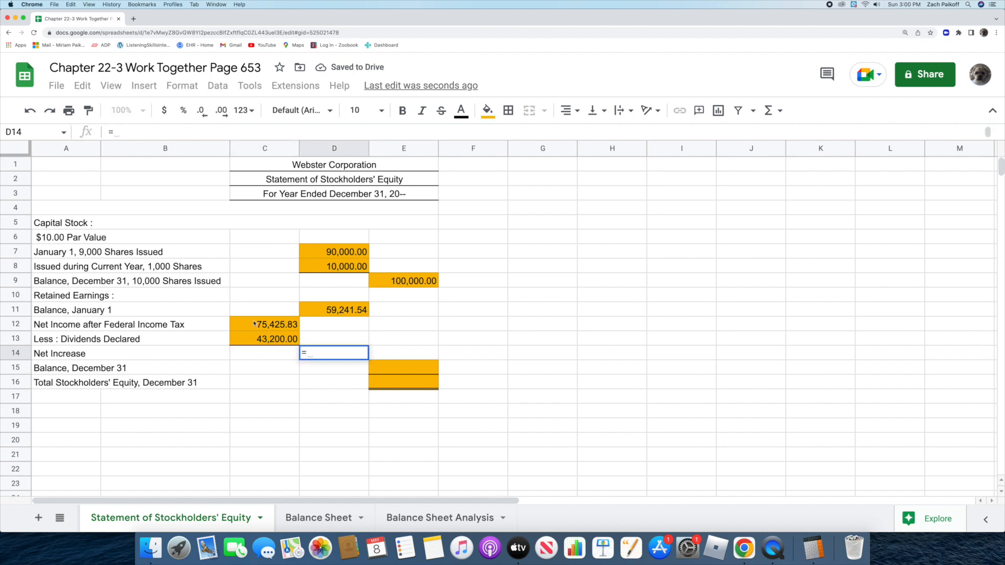
pyautogui.click(245, 323)
pyautogui.write('-')
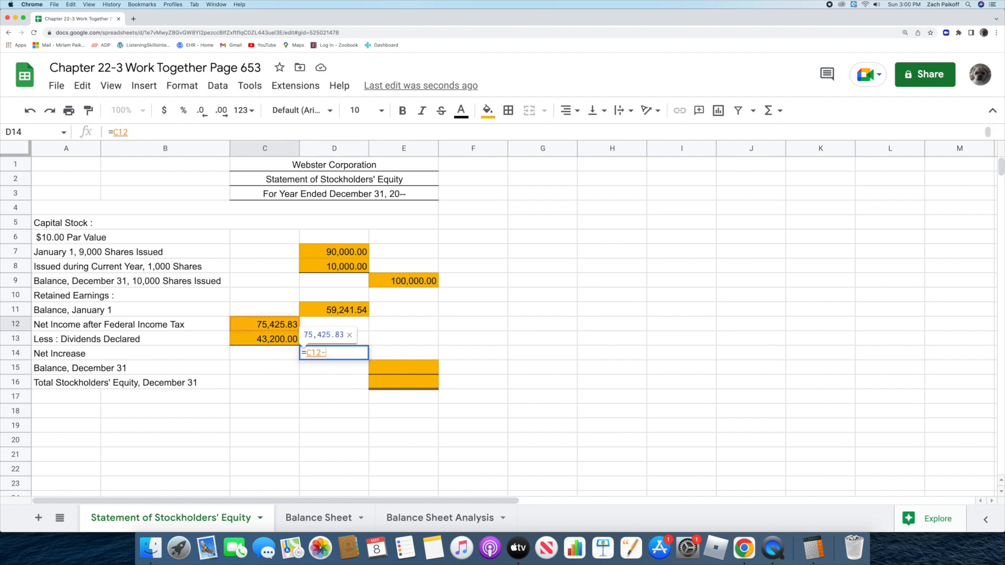
pyautogui.click(243, 341)
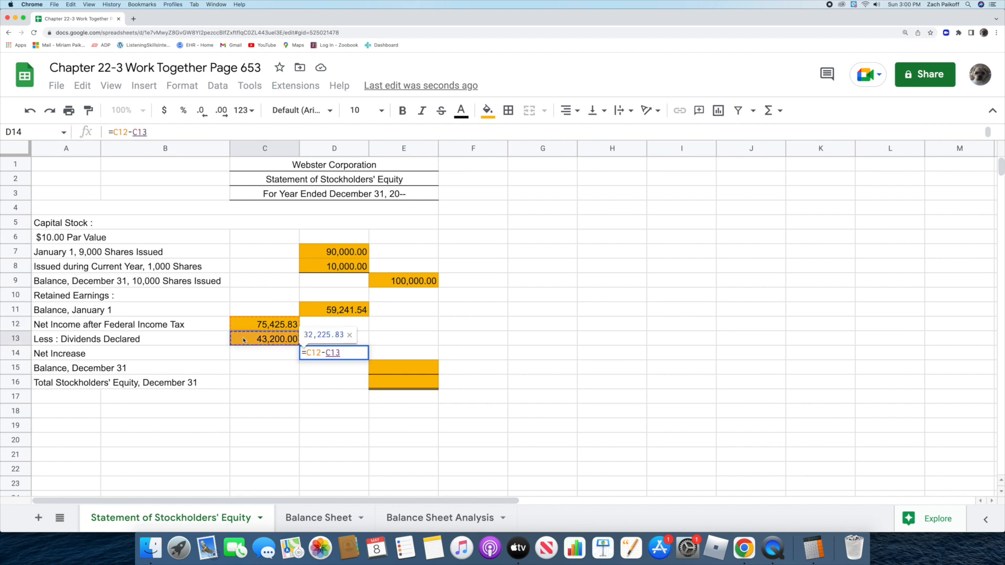
pyautogui.press('Return')
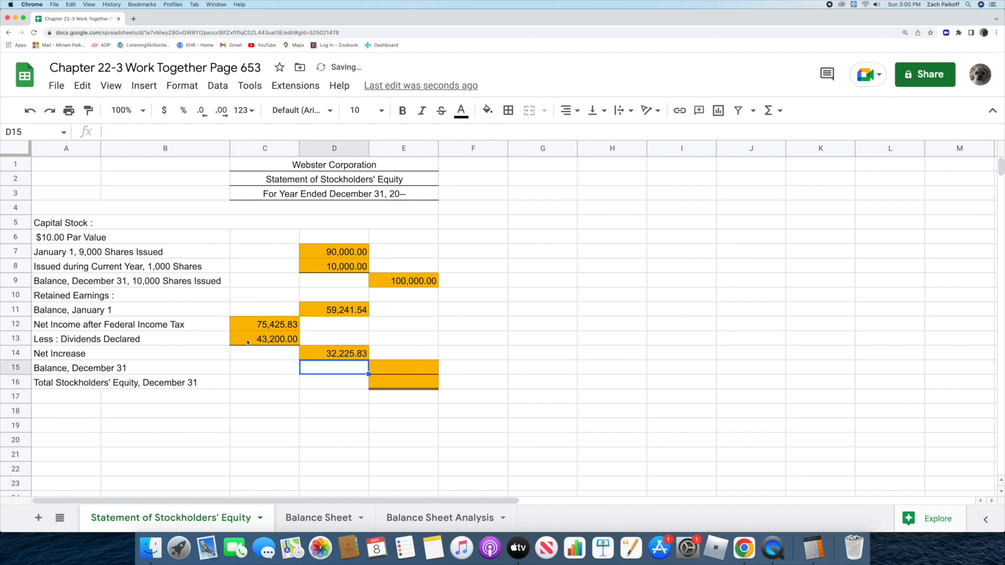
# Step: Calculate the December 31 retained earnings balance in E15 by adding D11 and D14
pyautogui.click(393, 367)
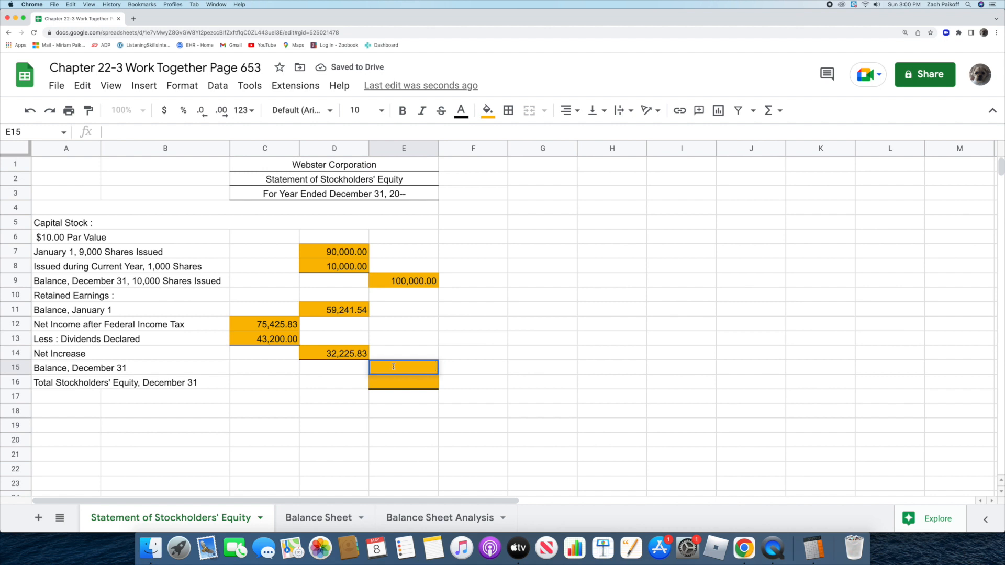
pyautogui.write('=')
pyautogui.click(317, 312)
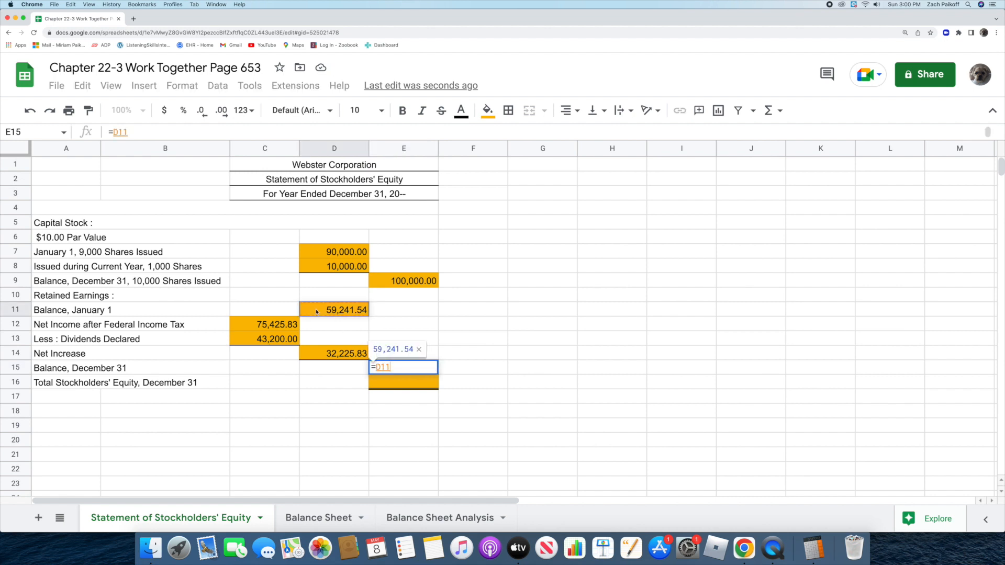
pyautogui.write('+')
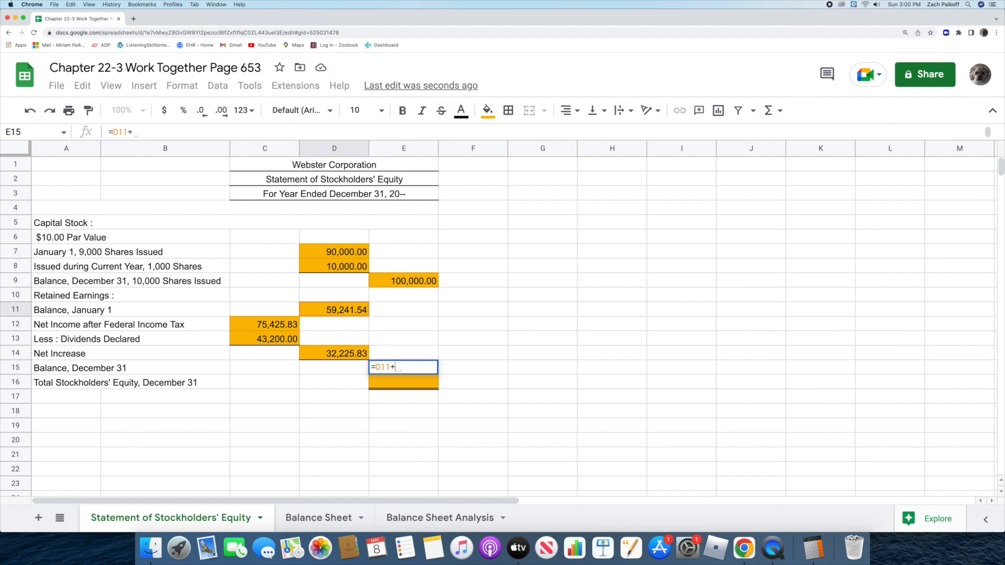
pyautogui.click(311, 355)
pyautogui.press('Return')
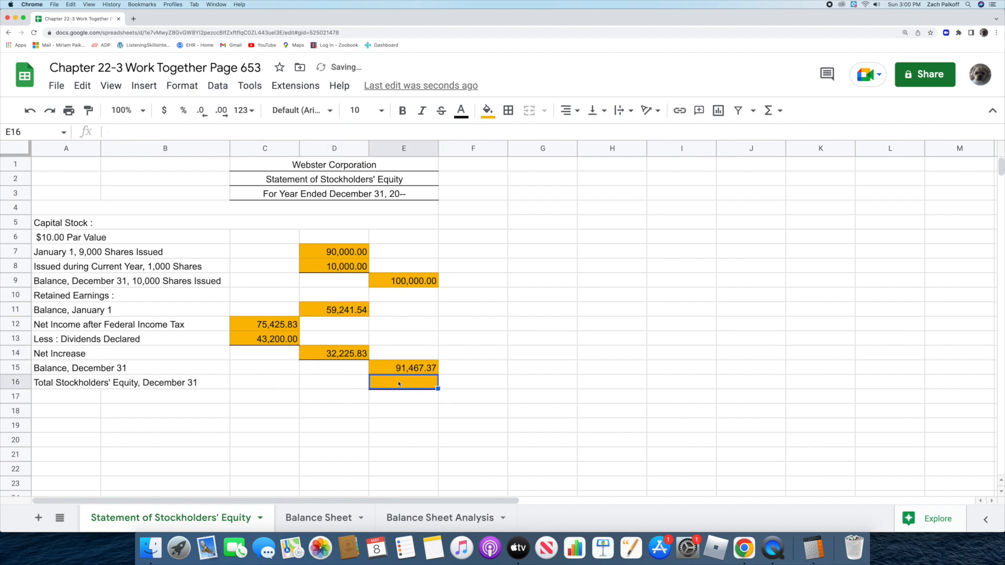
# Step: Calculate total stockholders' equity for December 31 in E16 with the formula =E9+E15
pyautogui.write('=')
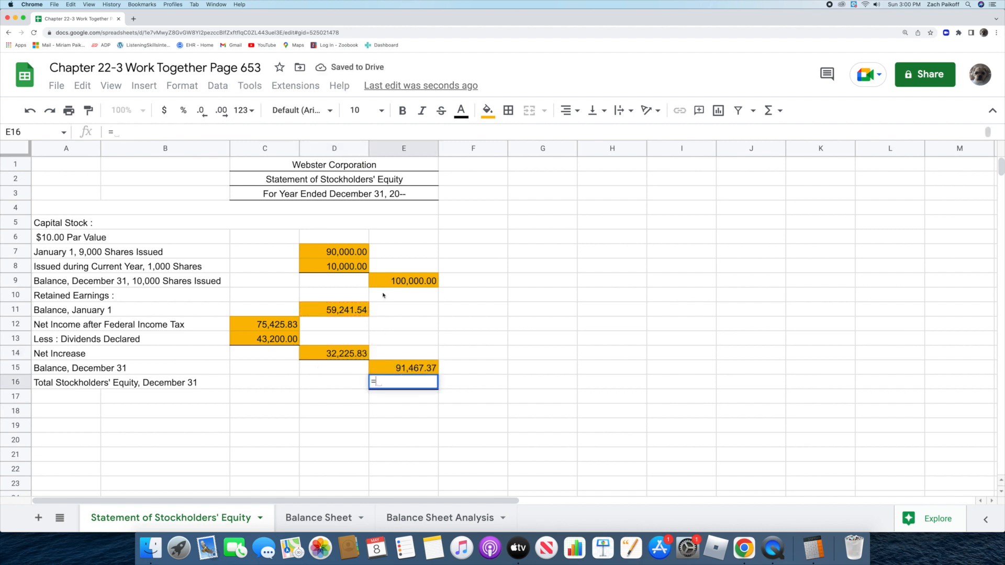
pyautogui.click(380, 283)
pyautogui.write('+')
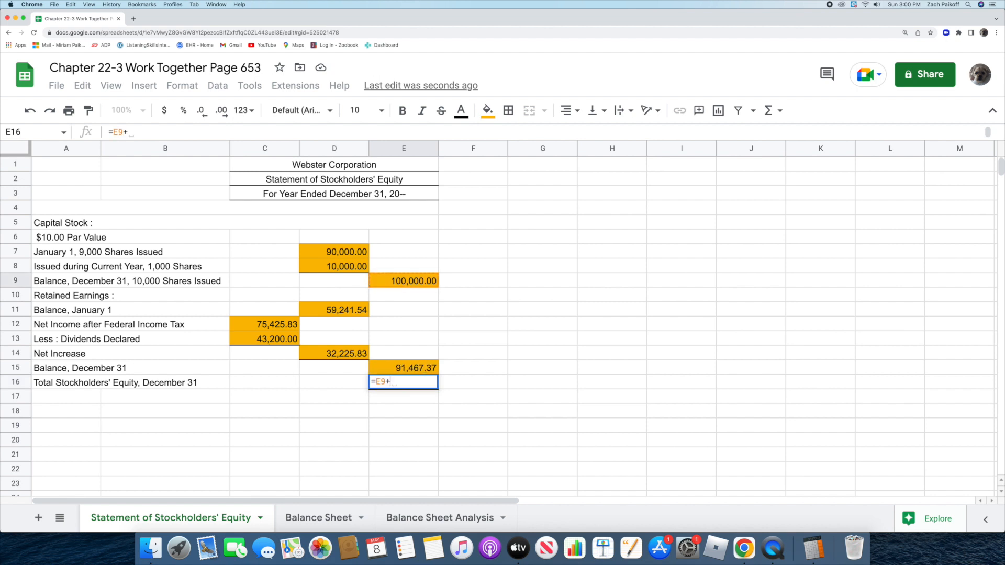
pyautogui.click(374, 365)
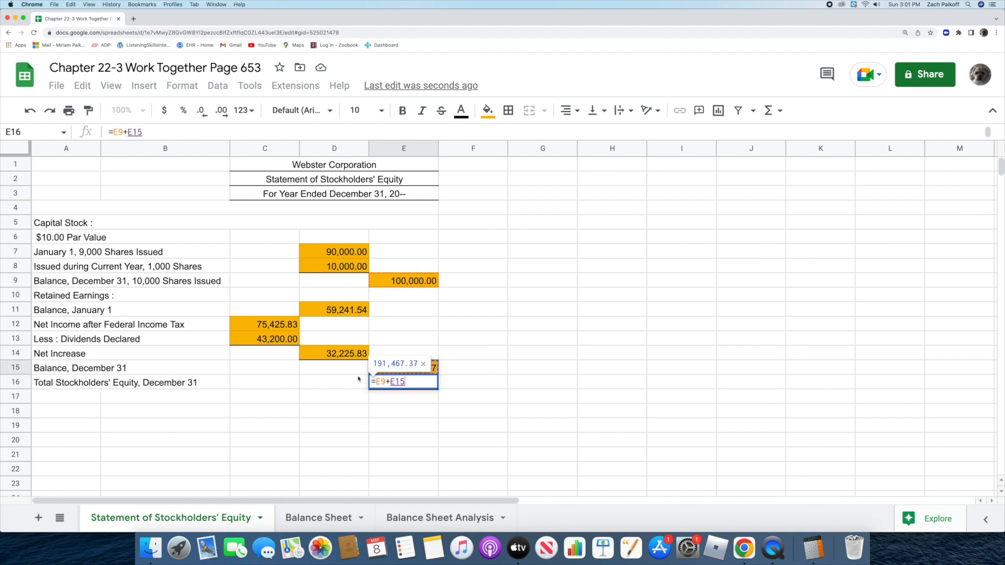
pyautogui.press('Return')
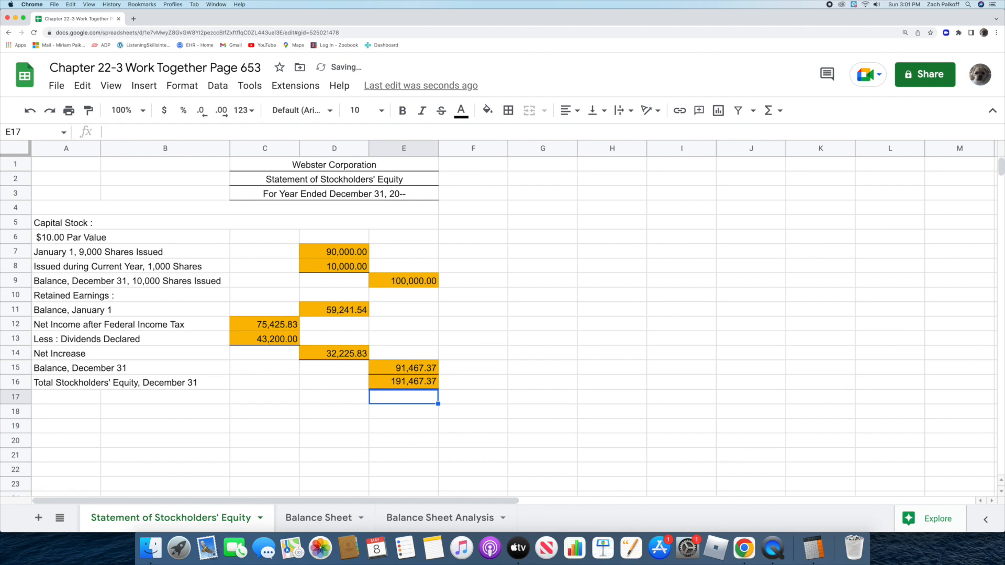
pyautogui.click(385, 413)
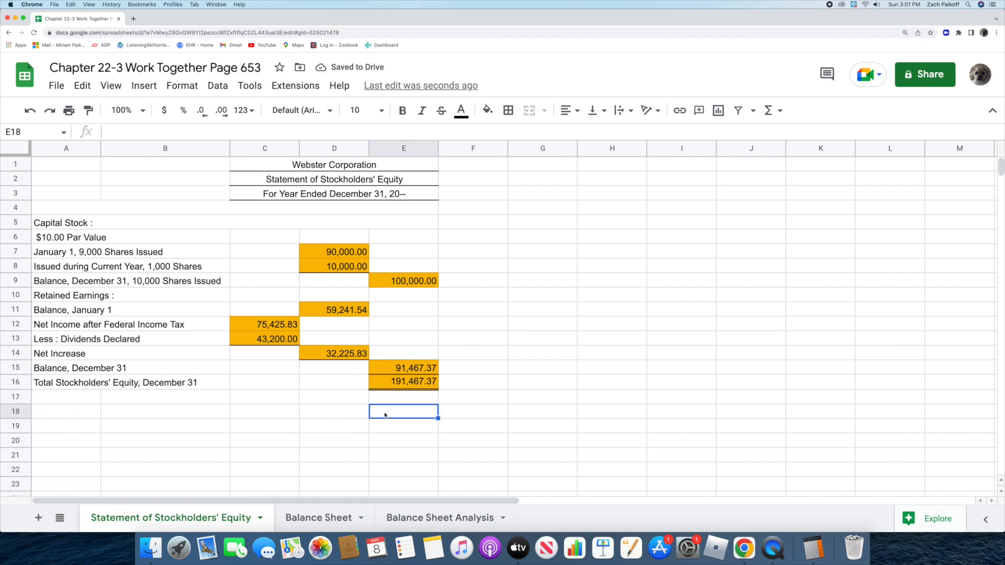
# Step: On the Balance Sheet, enter 90052.23 in D7 for cash and 300 in D8 for petty cash
pyautogui.click(318, 518)
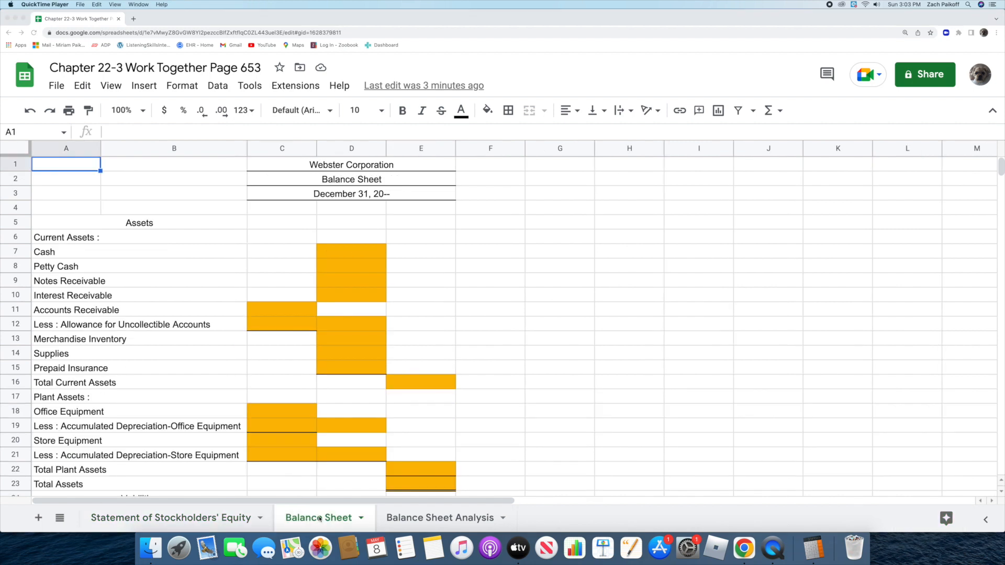
pyautogui.click(355, 256)
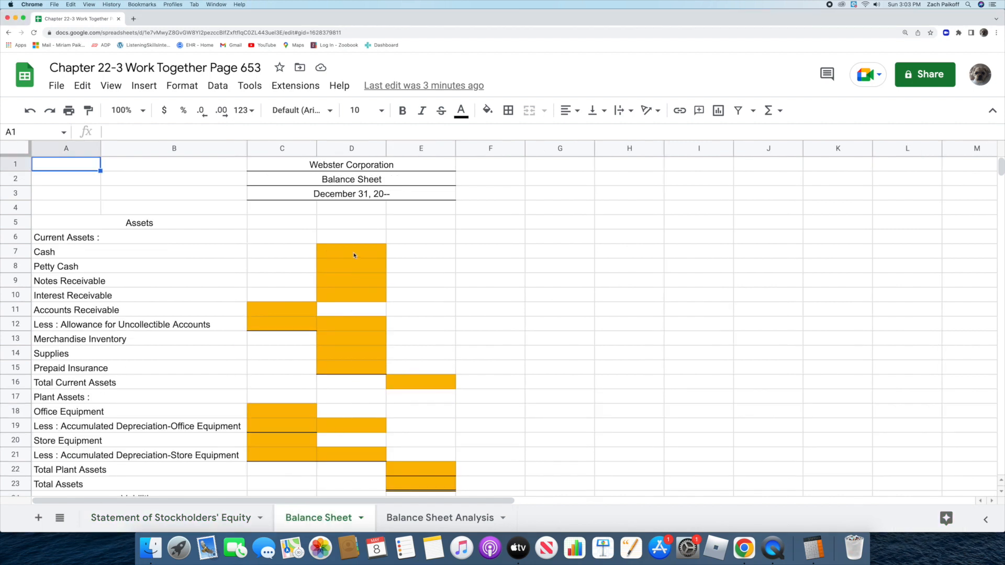
pyautogui.write('900')
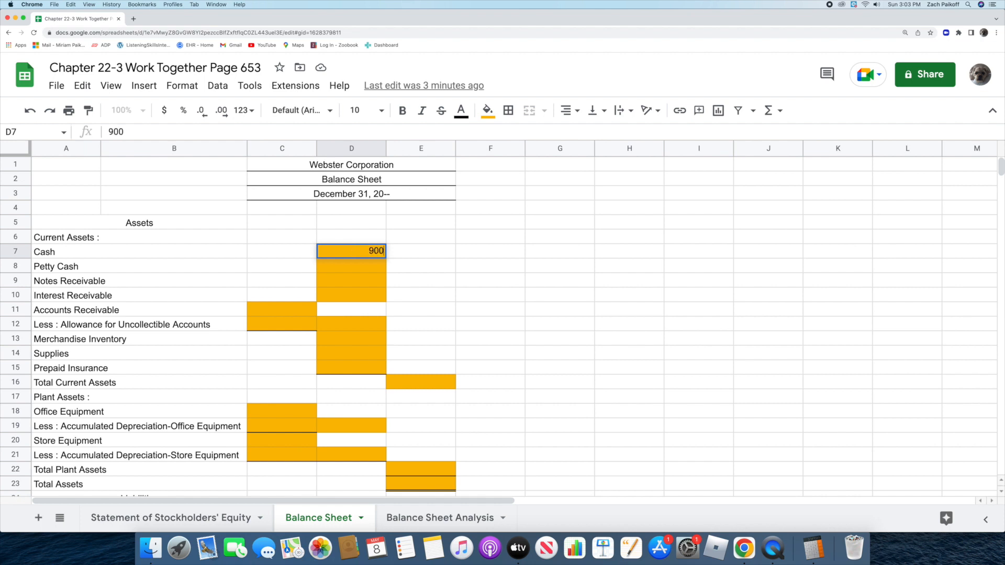
pyautogui.write('52.23')
pyautogui.press('Return')
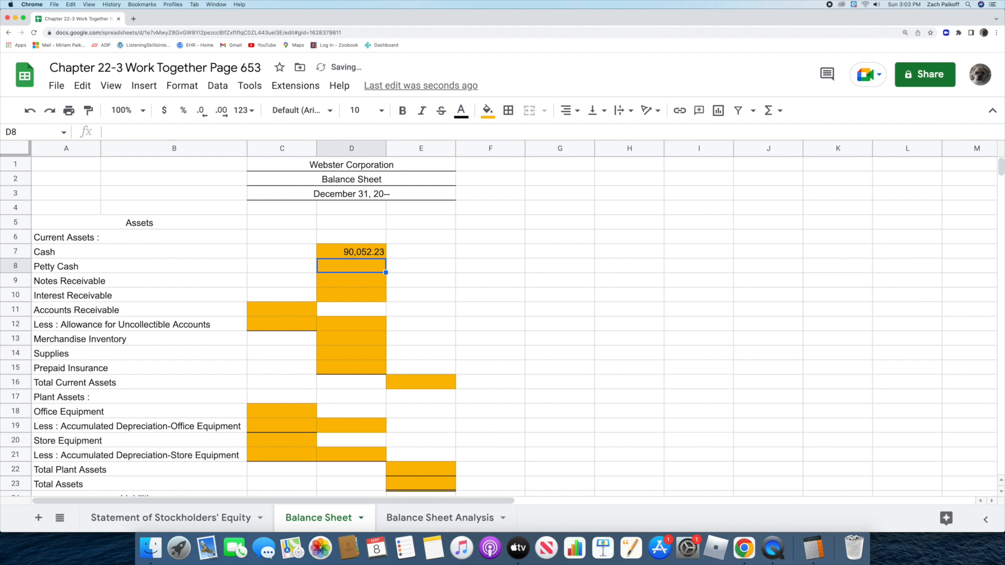
pyautogui.doubleClick(355, 266)
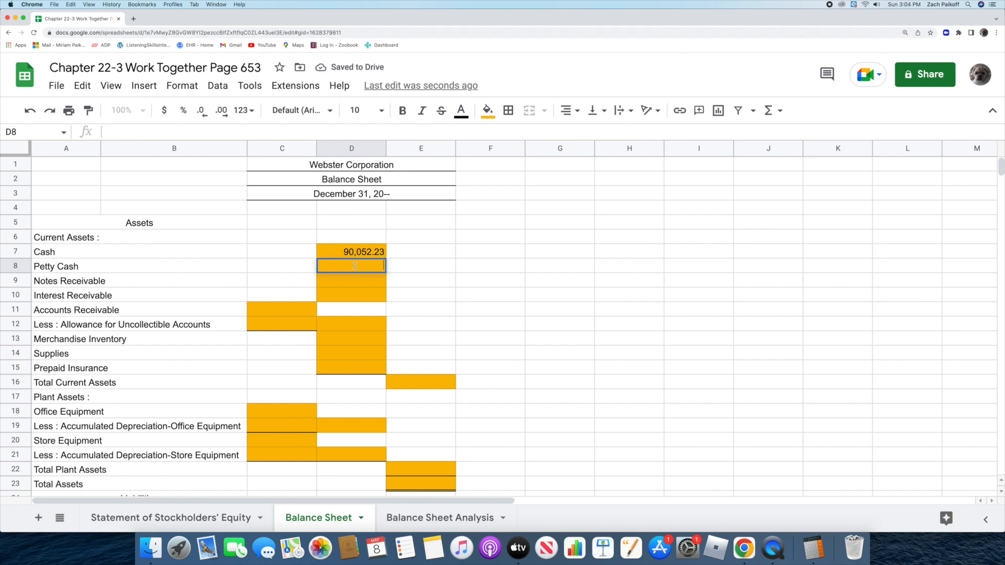
pyautogui.write('300')
pyautogui.press('Return')
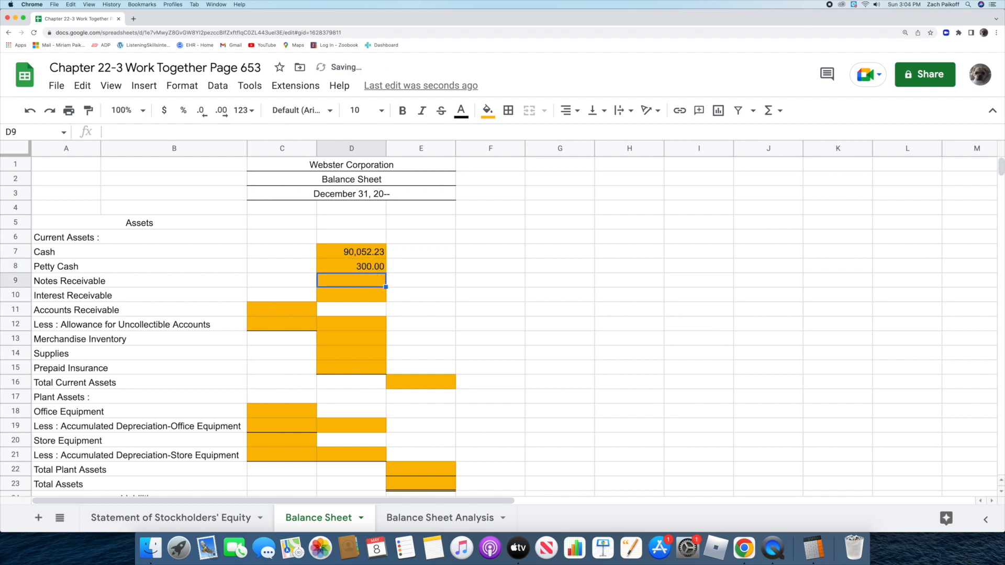
# Step: Enter 10952 in D9 for notes receivable and 275 in D10 for interest receivable
pyautogui.doubleClick(356, 281)
pyautogui.write('10,952')
pyautogui.press('Return')
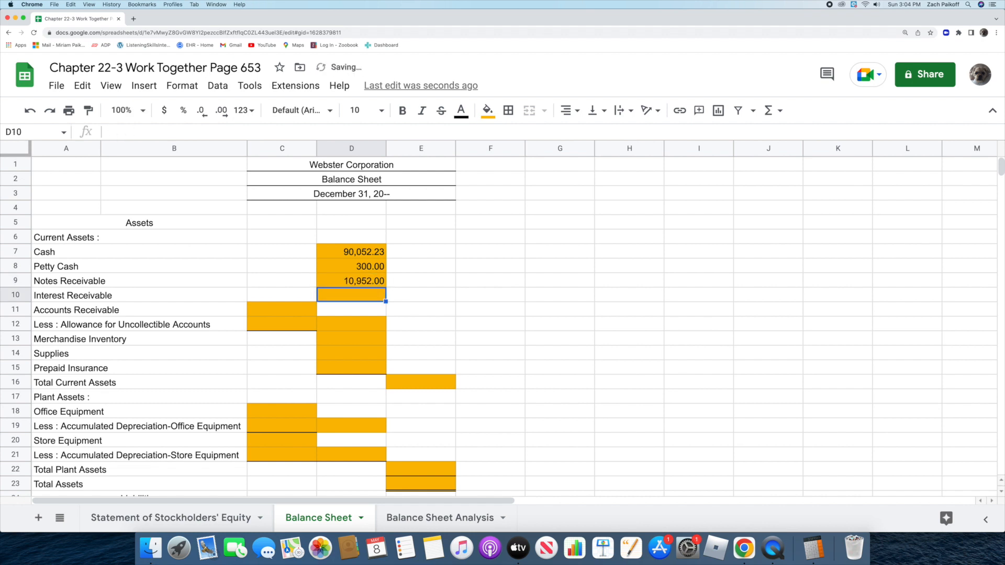
pyautogui.doubleClick(351, 293)
pyautogui.write('275')
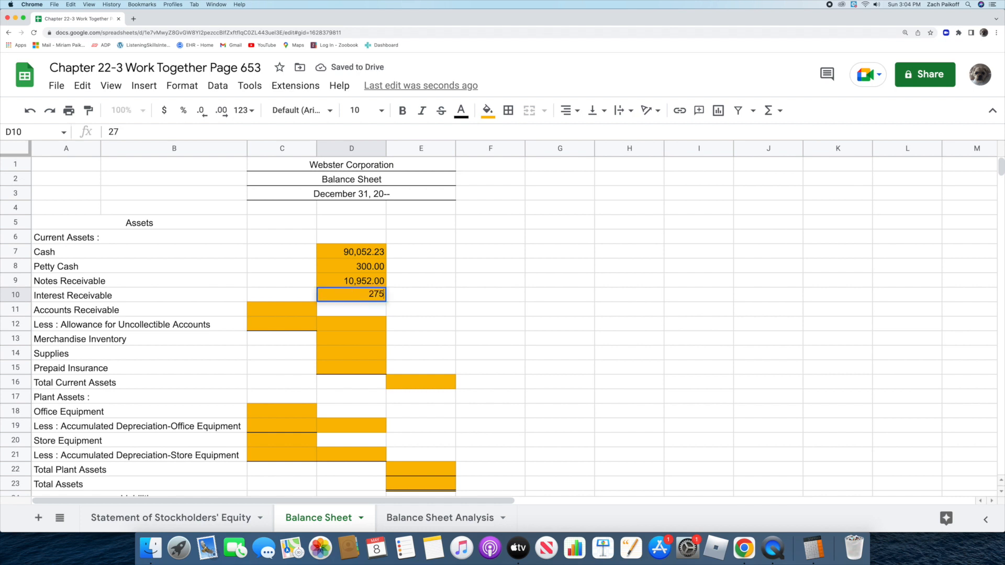
pyautogui.press('Return')
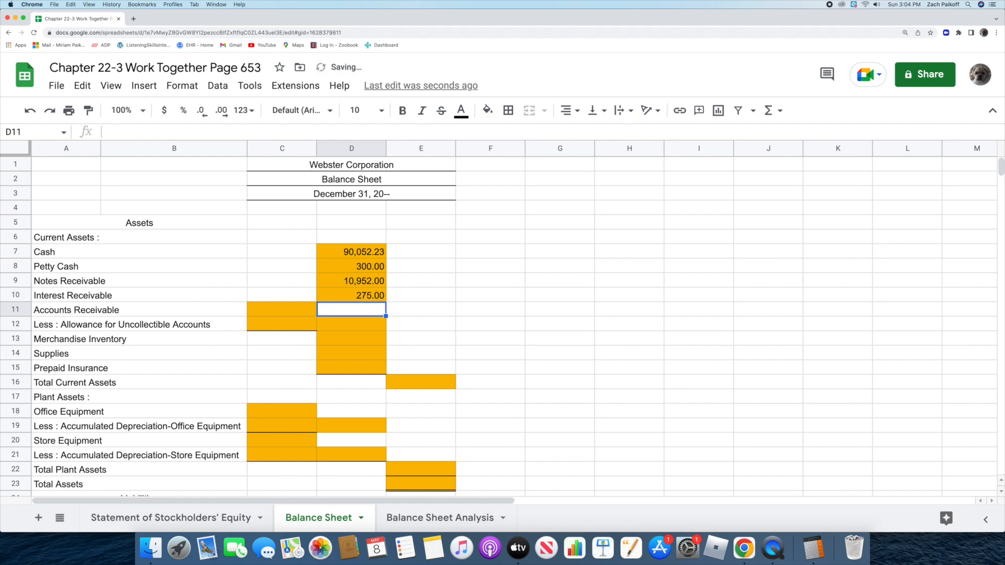
# Step: Enter 70094.10 in C11 for accounts receivable and 7394.64 in C12 for the allowance for uncollectible accounts
pyautogui.click(299, 308)
pyautogui.doubleClick(299, 309)
pyautogui.write('70094.10')
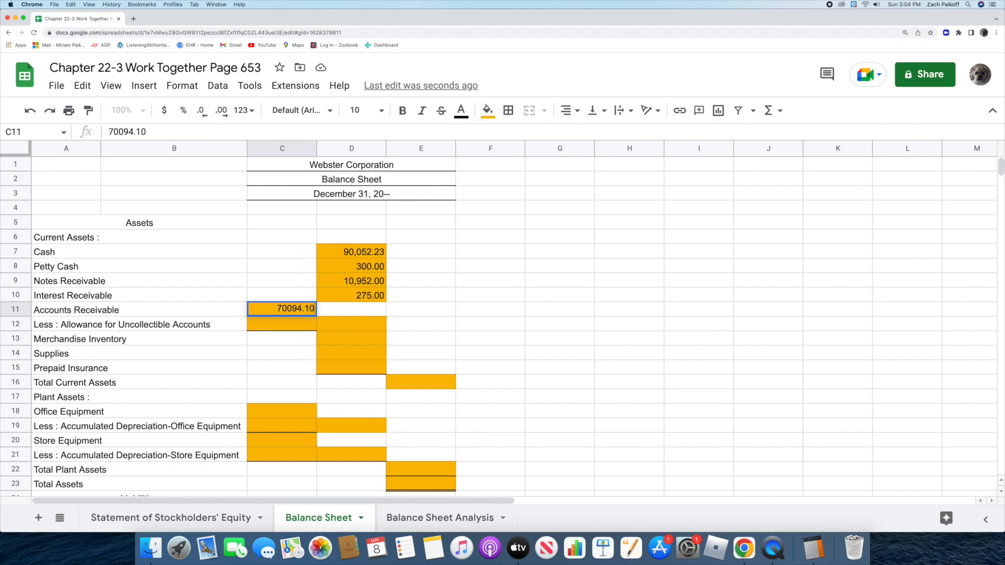
pyautogui.press('Return')
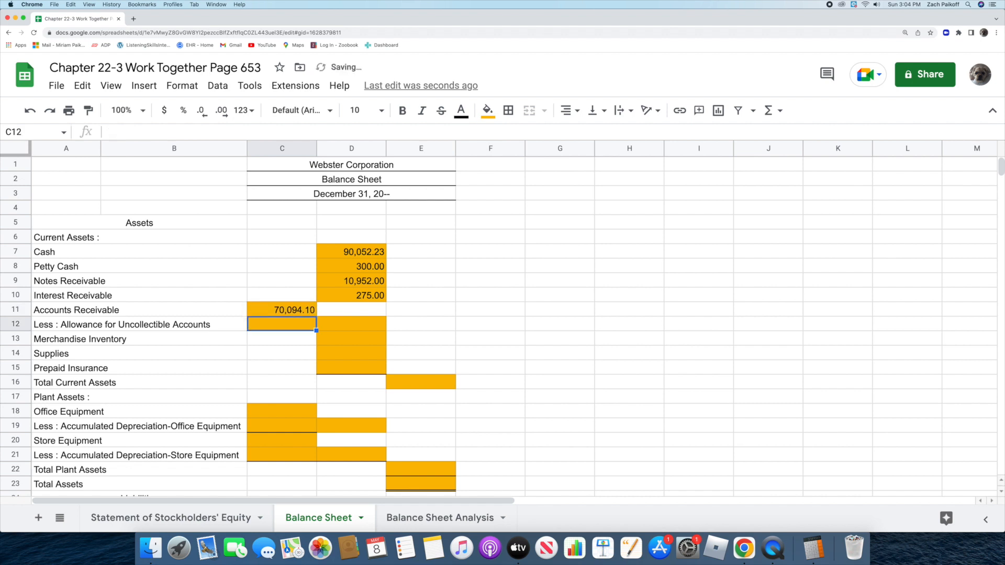
pyautogui.doubleClick(296, 325)
pyautogui.write('7,394')
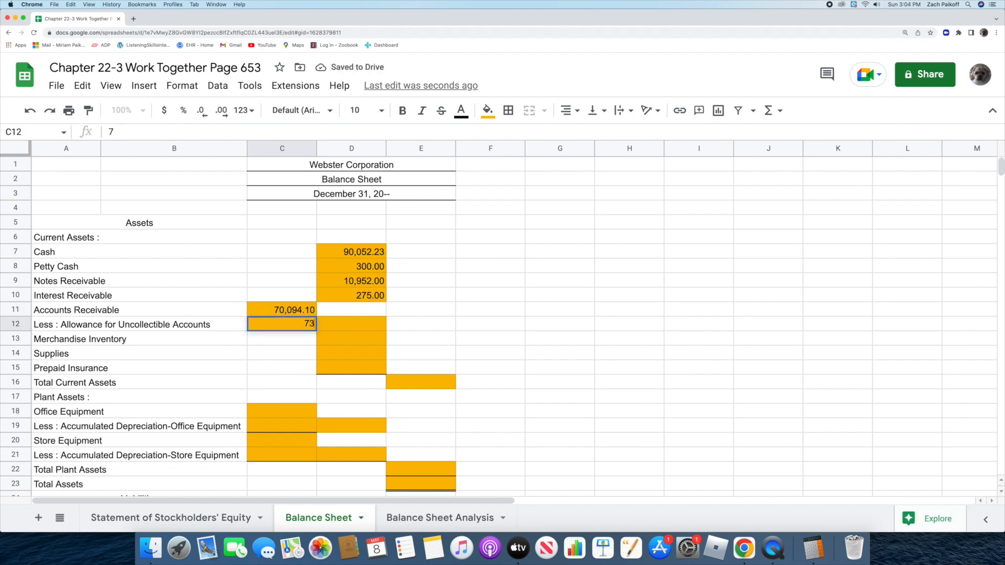
pyautogui.write('.64')
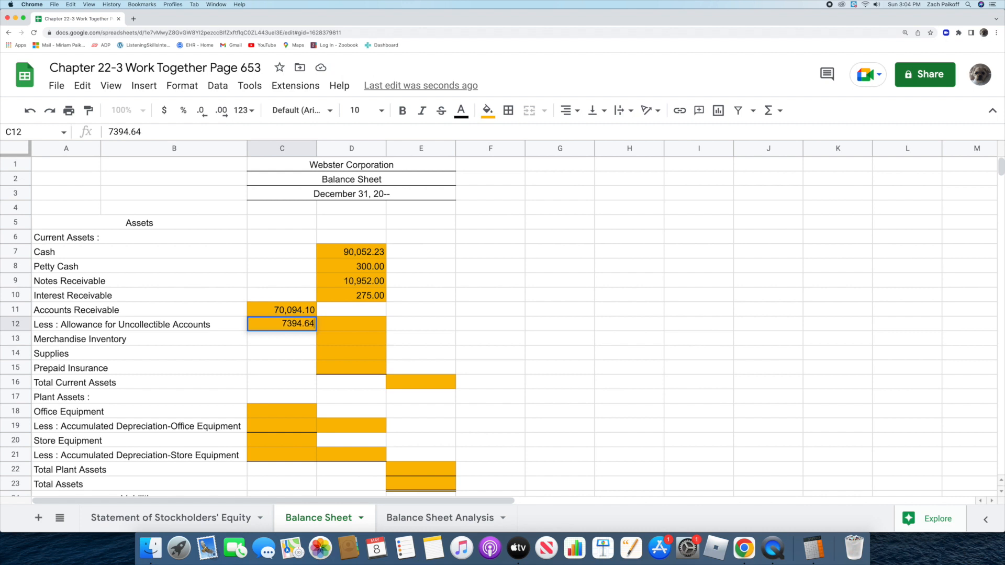
pyautogui.press('Return')
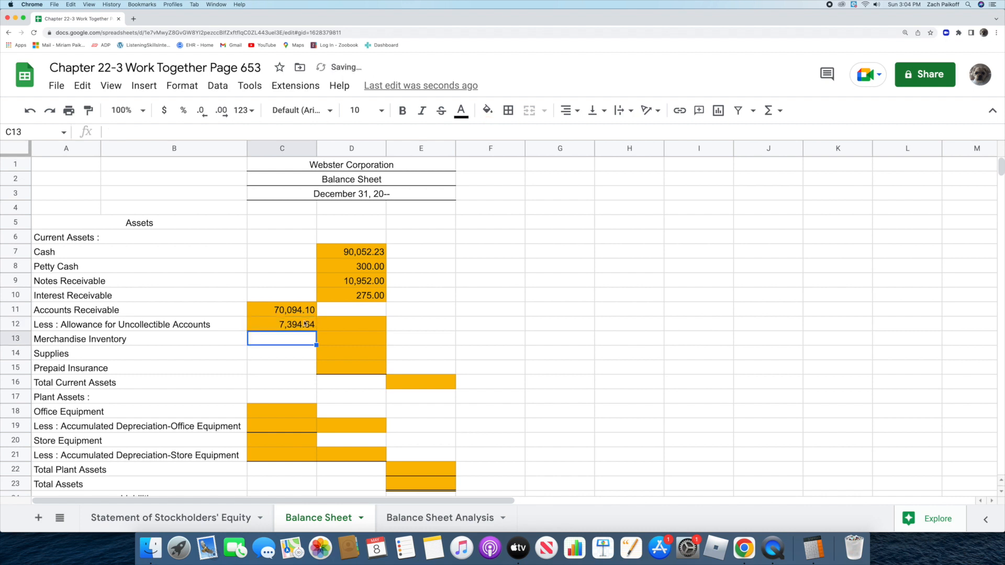
# Step: Calculate net accounts receivable in D12 by subtracting the allowance with the formula =C11-C12
pyautogui.doubleClick(335, 324)
pyautogui.write('=')
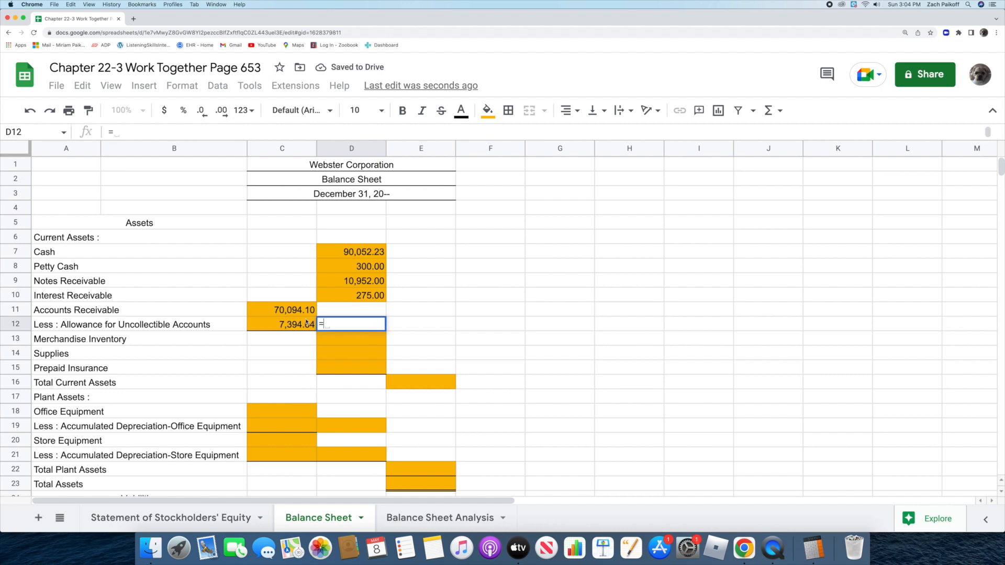
pyautogui.click(256, 312)
pyautogui.write('-')
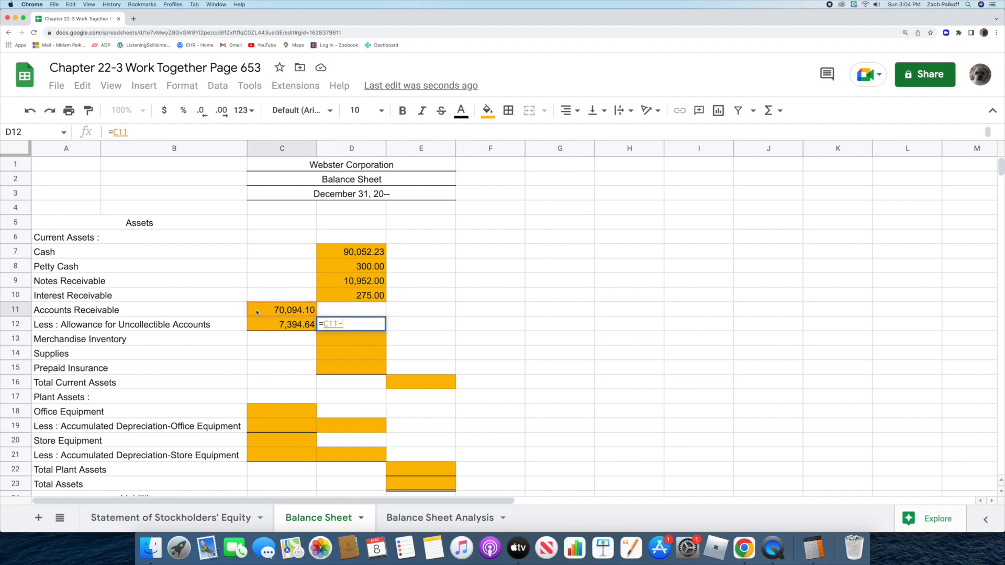
pyautogui.click(259, 324)
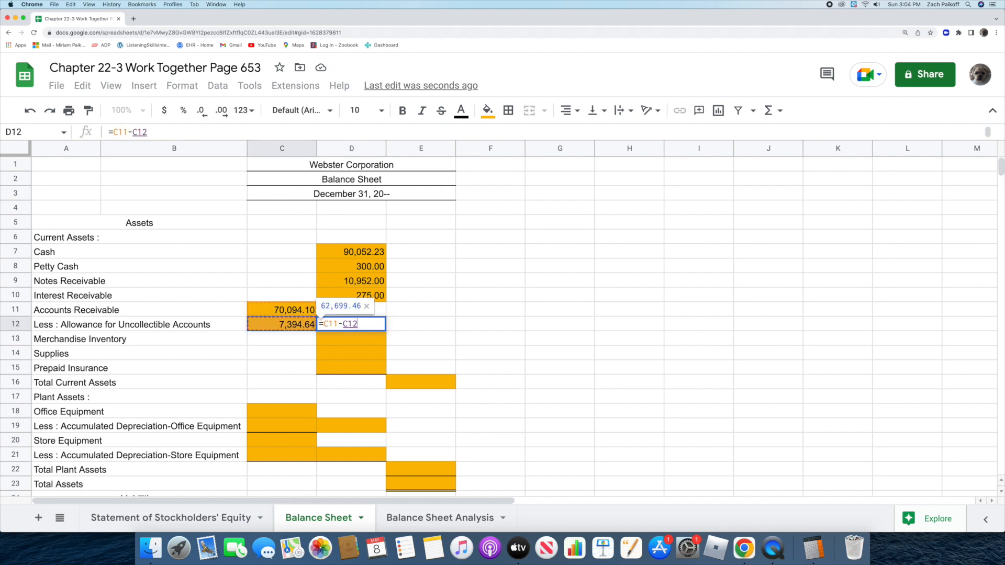
pyautogui.press('Return')
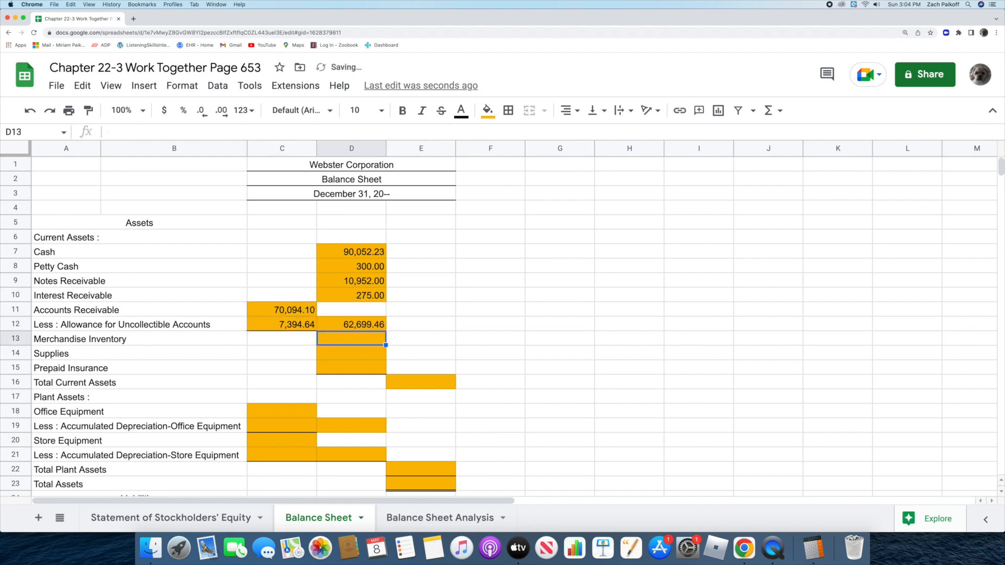
# Step: Enter 90116.30 in D13 for merchandise inventory and 252.08 in D14 for supplies
pyautogui.doubleClick(338, 339)
pyautogui.write('90116.30')
pyautogui.press('Return')
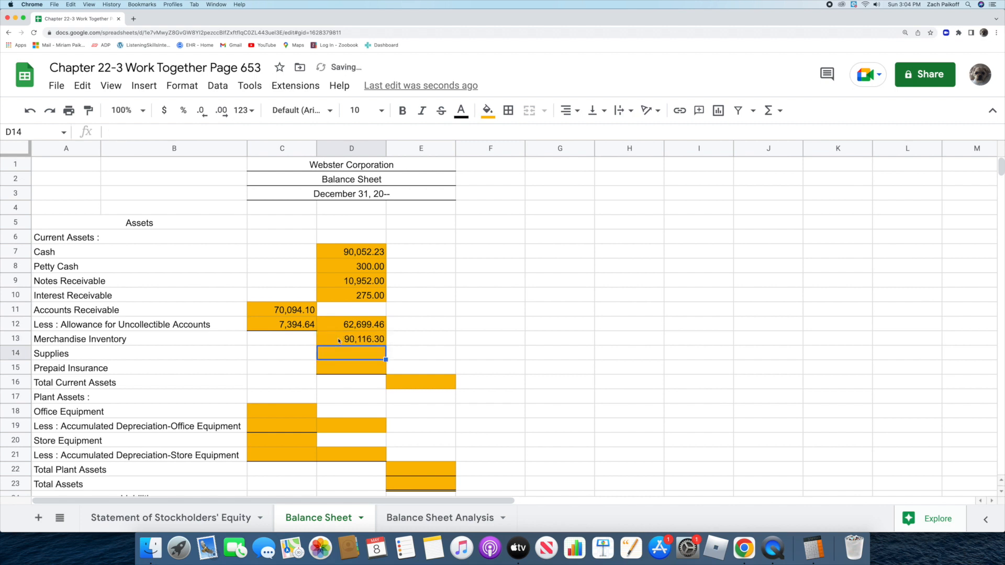
pyautogui.doubleClick(335, 356)
pyautogui.write('252.08')
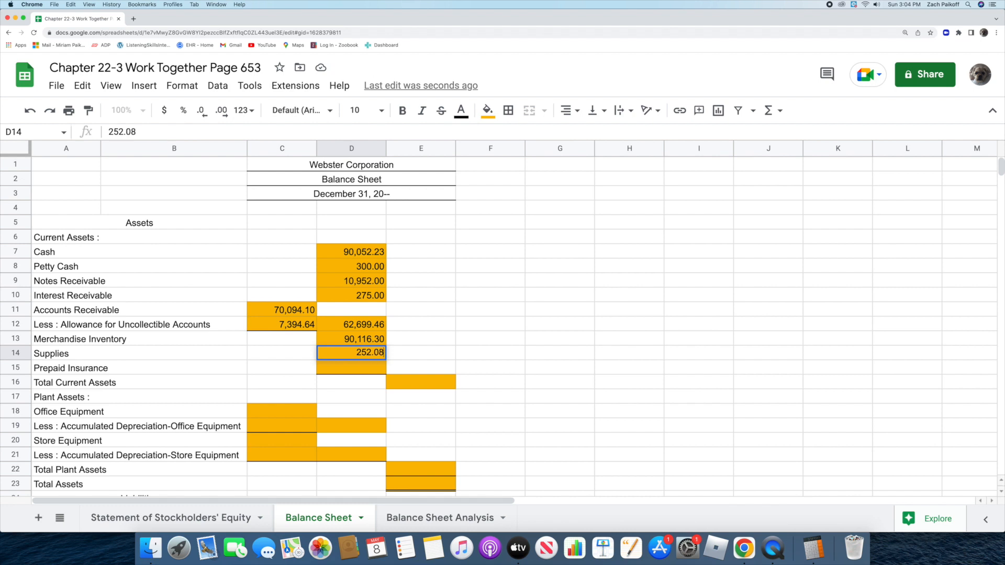
pyautogui.press('Return')
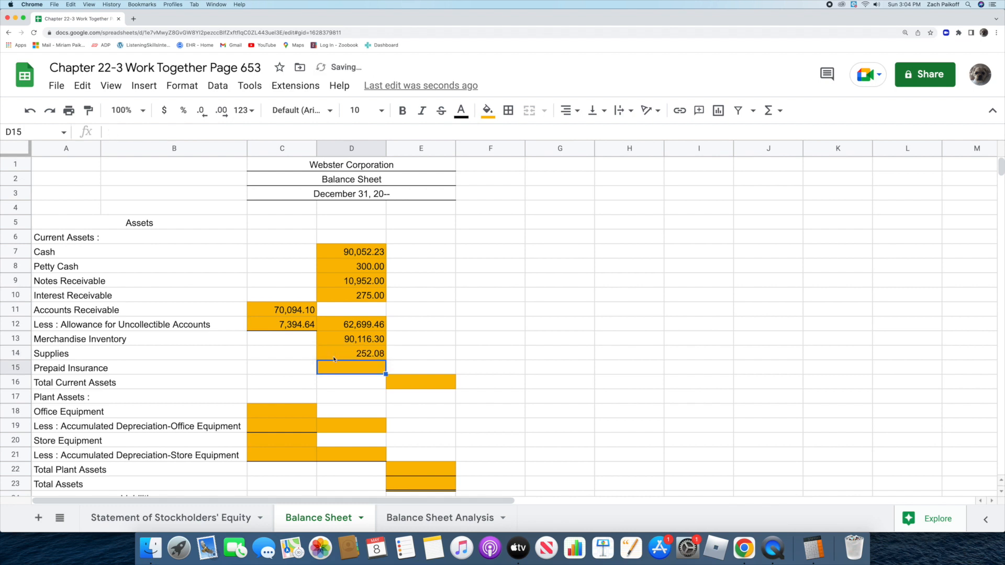
# Step: Enter 3071.60 in D15 for prepaid insurance under current assets
pyautogui.doubleClick(335, 368)
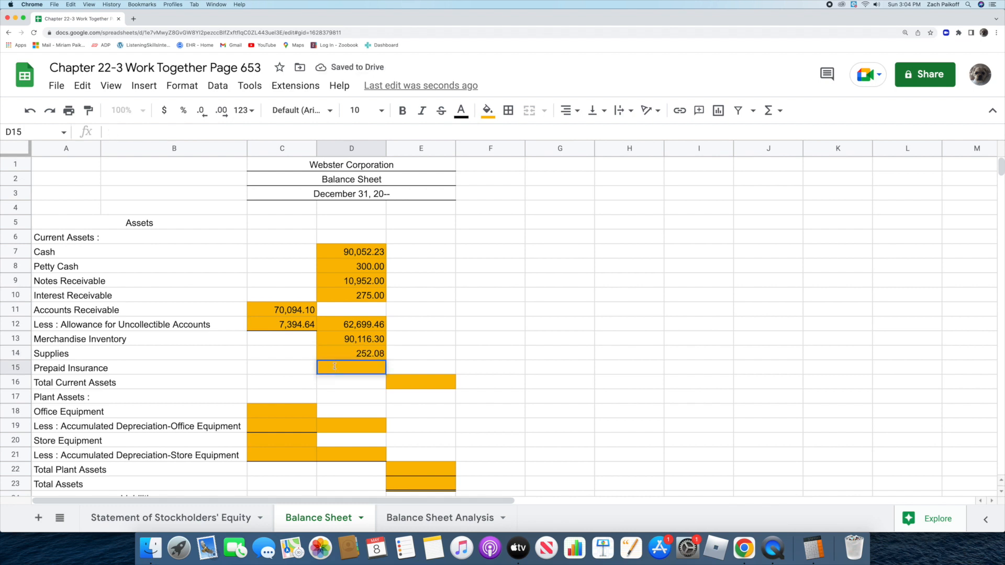
pyautogui.write('3071.60')
pyautogui.press('Return')
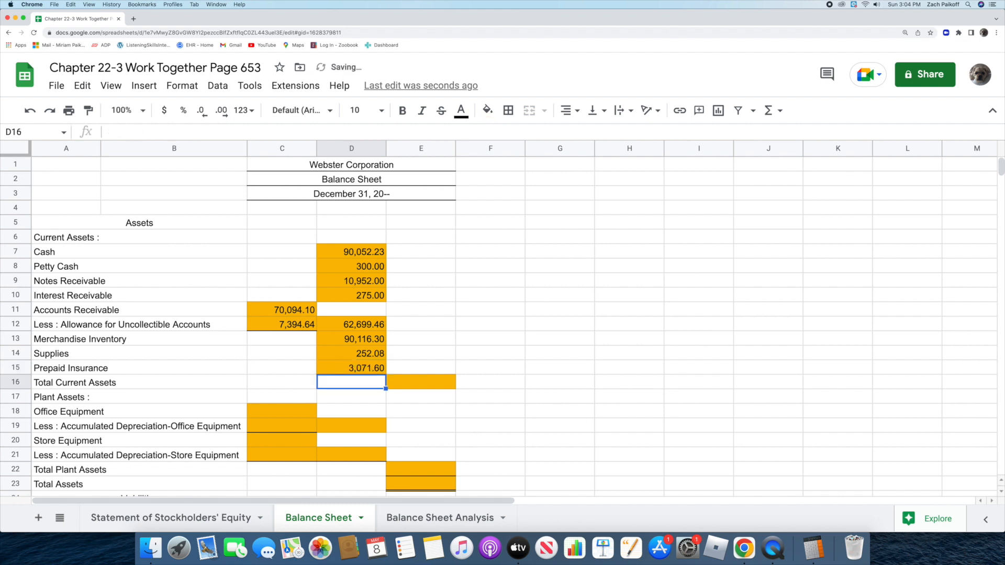
# Step: Calculate total current assets in E16 with a SUM of the amounts in D7 through D15
pyautogui.doubleClick(403, 380)
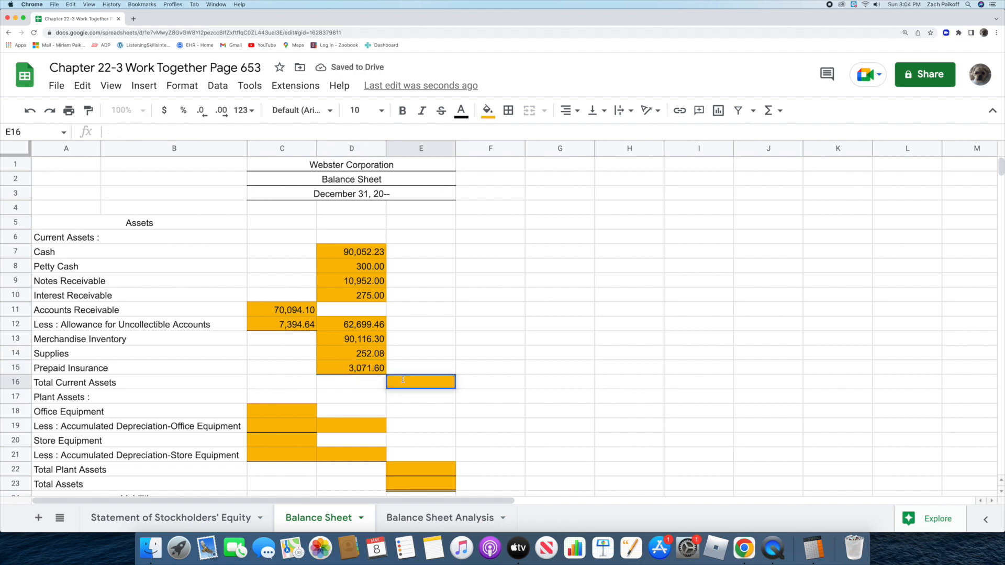
pyautogui.write('=sum')
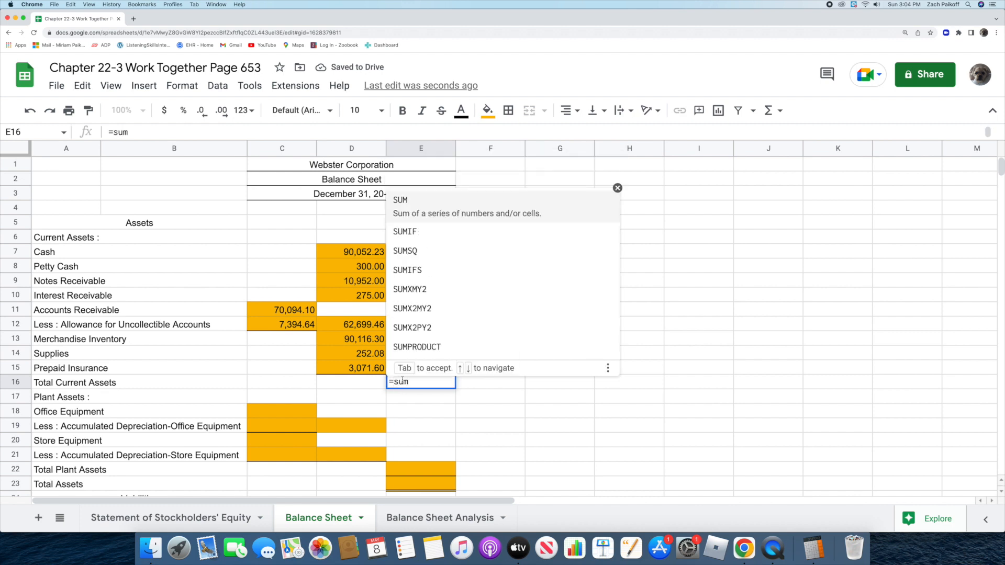
pyautogui.click(438, 207)
pyautogui.moveTo(327, 252); pyautogui.dragTo(329, 368)
pyautogui.press('Return')
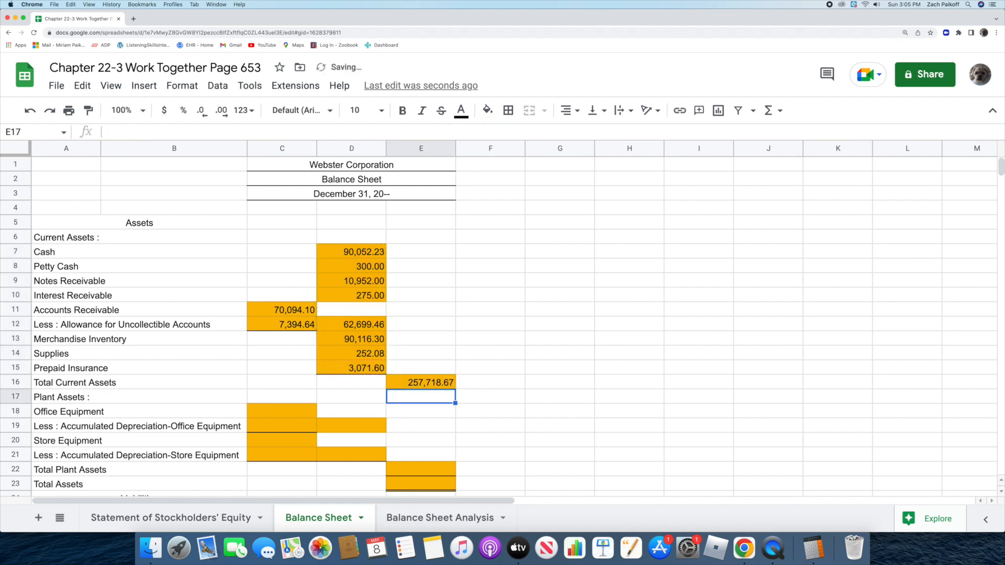
# Step: Enter 27940 in C18 for office equipment and 9535 in C19 for its accumulated depreciation
pyautogui.scroll(-1, 301, 366)
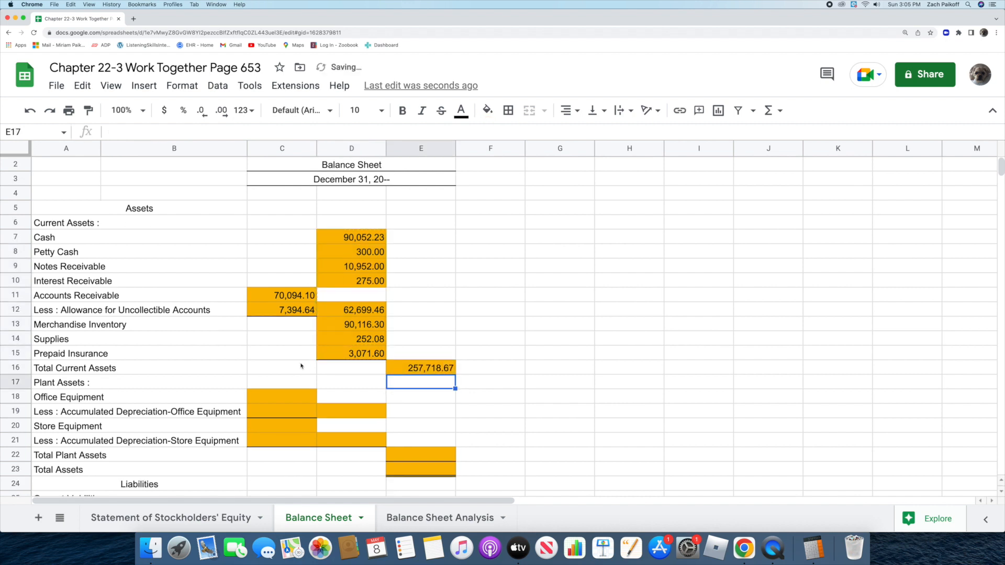
pyautogui.doubleClick(289, 397)
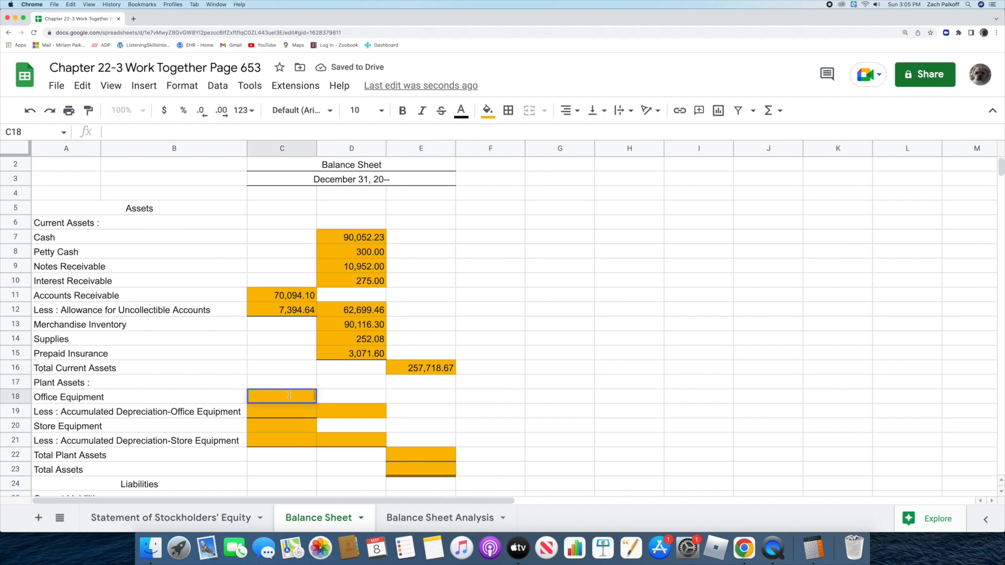
pyautogui.write('27940')
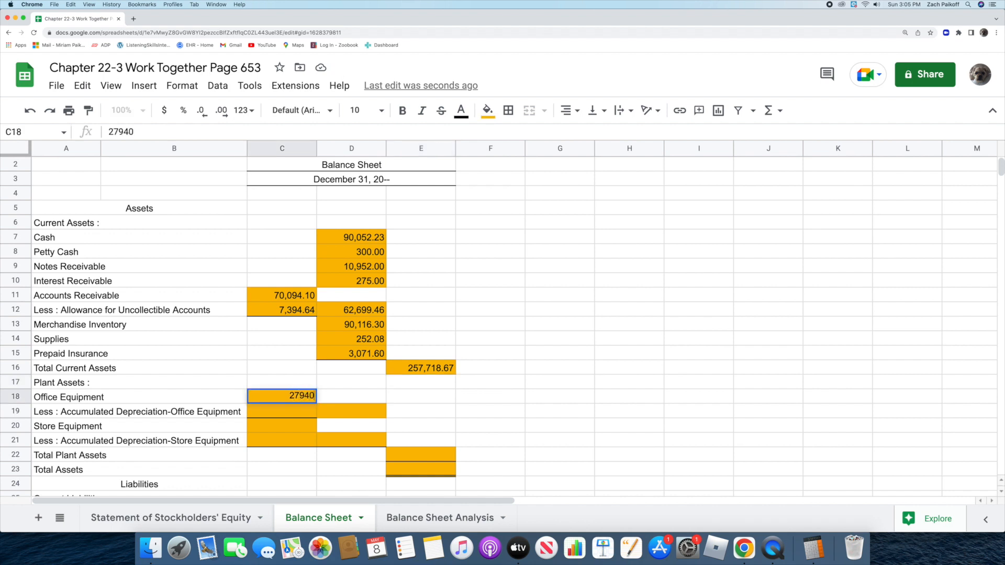
pyautogui.press('Return')
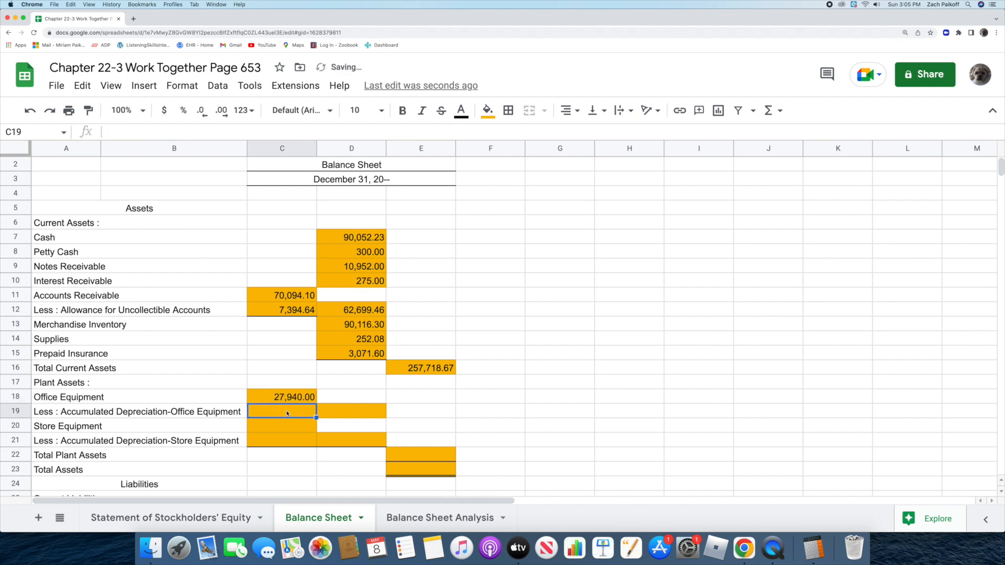
pyautogui.doubleClick(287, 410)
pyautogui.write('9535')
pyautogui.press('Return')
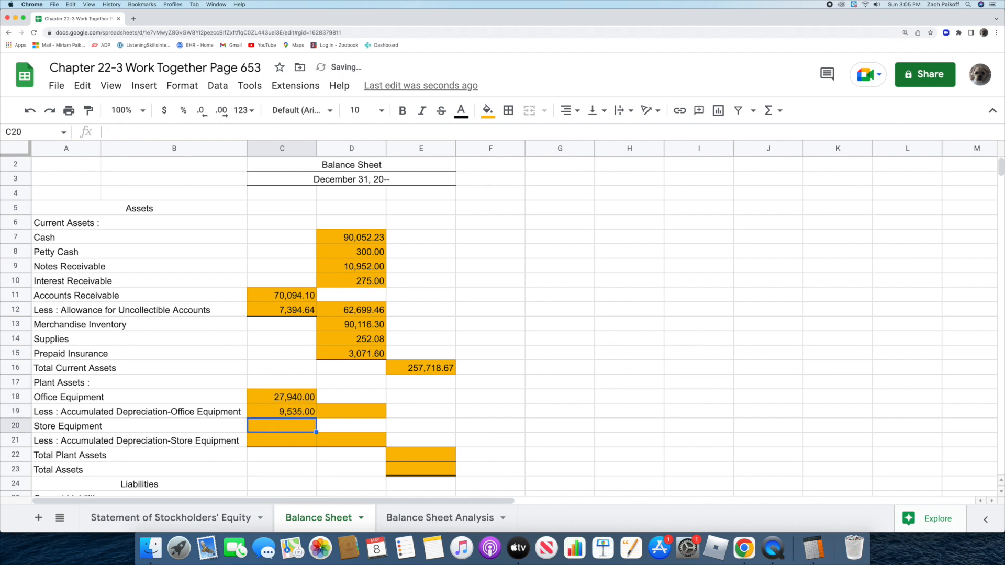
# Step: Calculate the book value of office equipment in D19 with the formula =C18-C19
pyautogui.doubleClick(336, 410)
pyautogui.write('=')
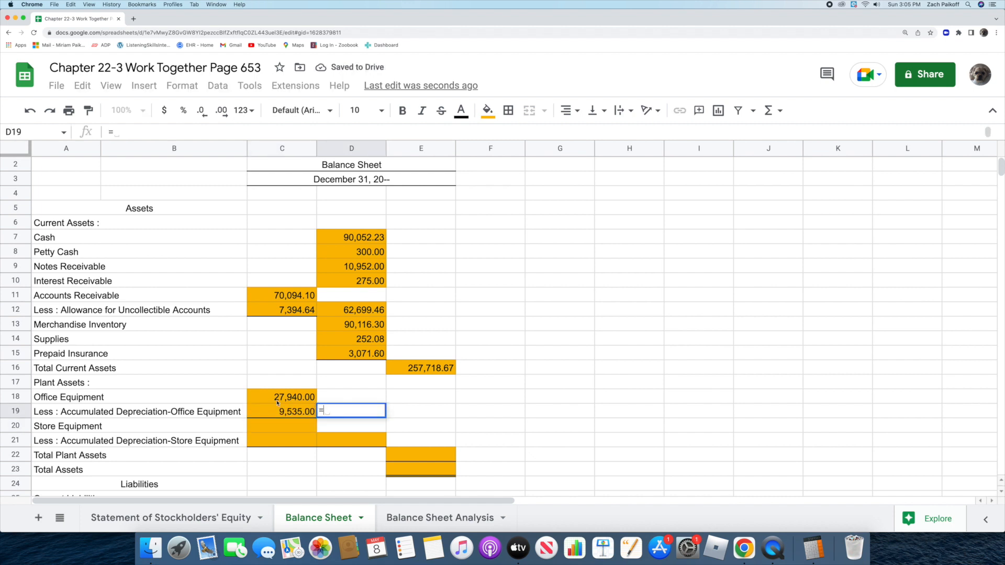
pyautogui.click(257, 397)
pyautogui.write('-')
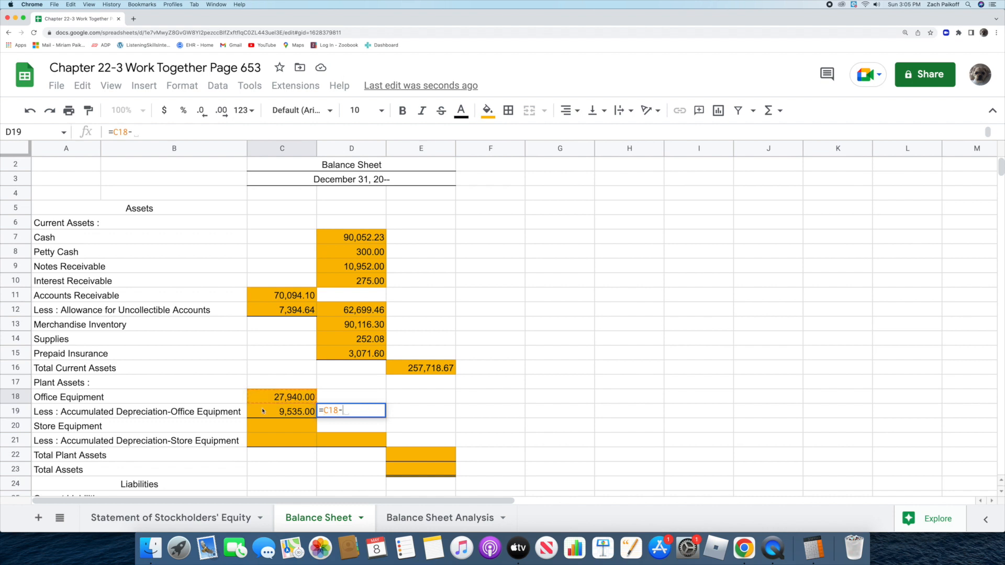
pyautogui.click(263, 414)
pyautogui.press('Return')
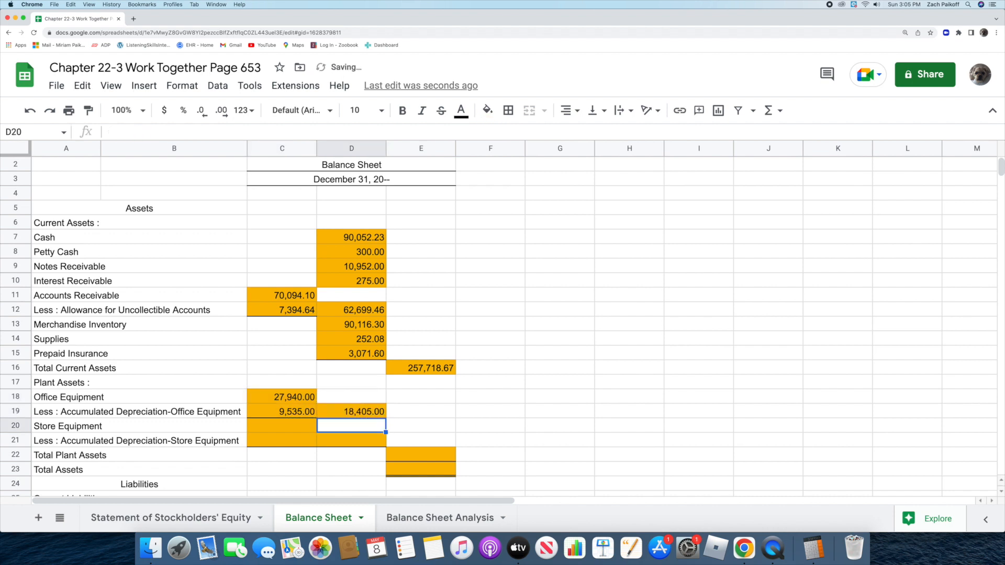
# Step: Enter 22199.20 in C20 for store equipment and 8058 in C21 for its accumulated depreciation
pyautogui.click(271, 428)
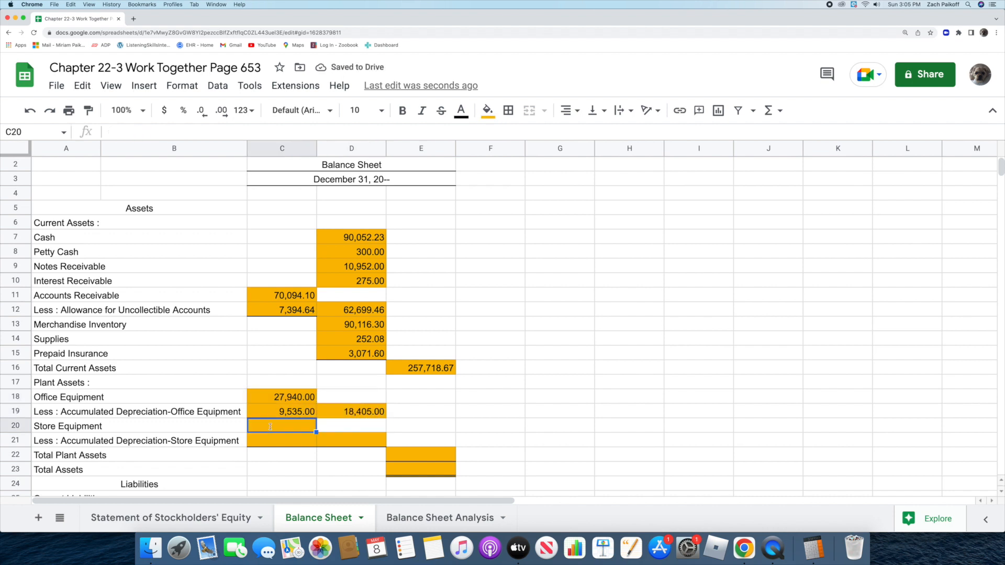
pyautogui.write('22199.20')
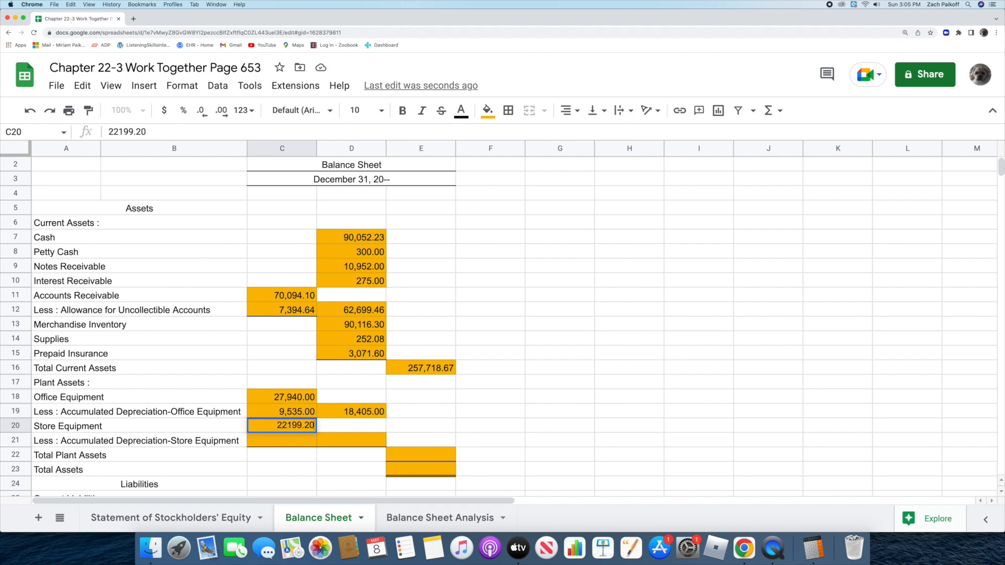
pyautogui.press('Return')
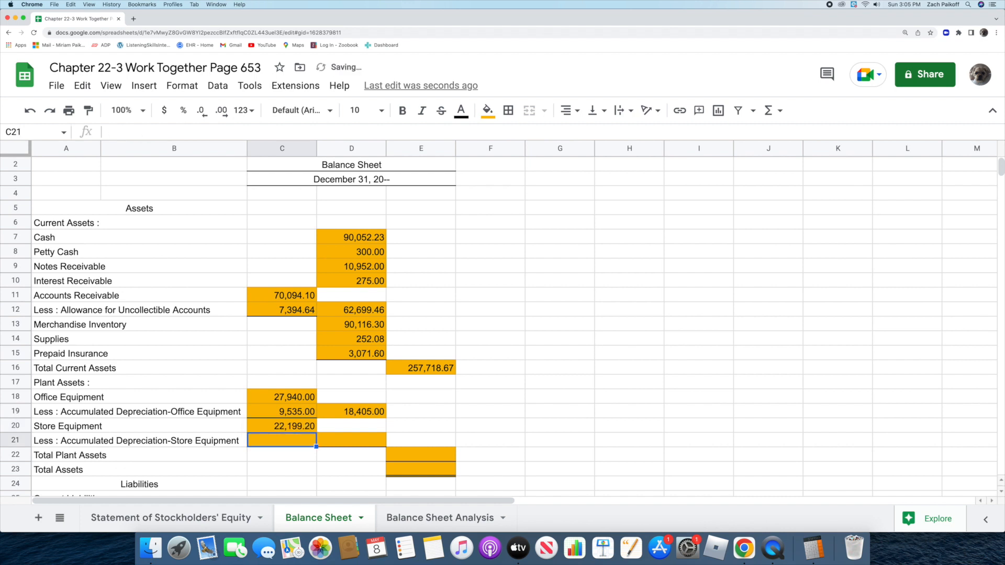
pyautogui.doubleClick(268, 438)
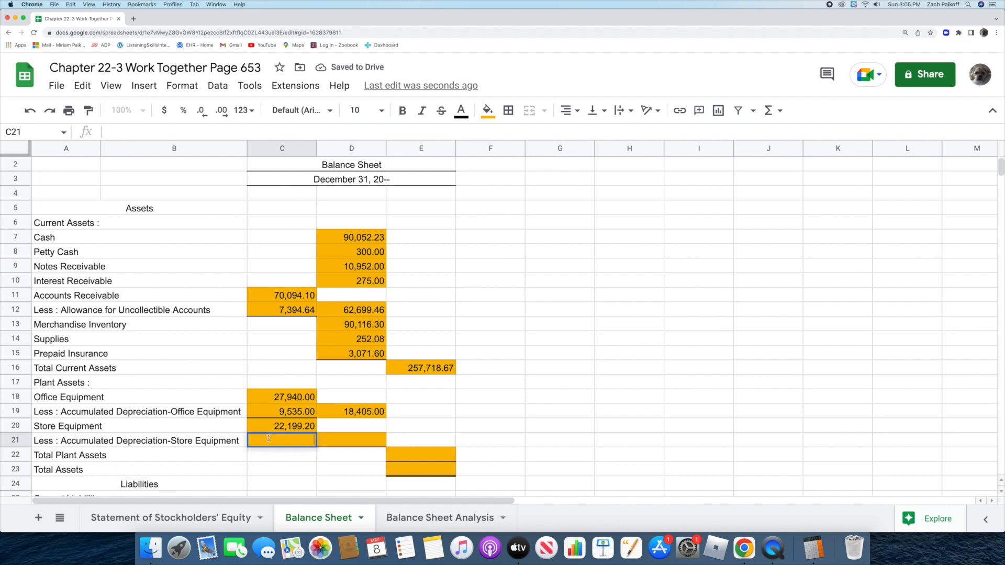
pyautogui.write('8058')
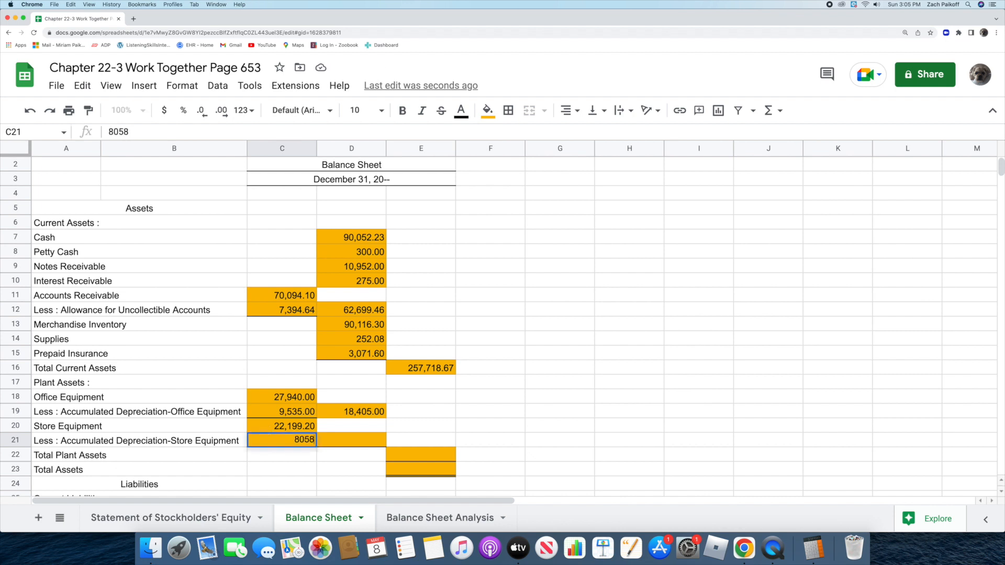
pyautogui.press('Return')
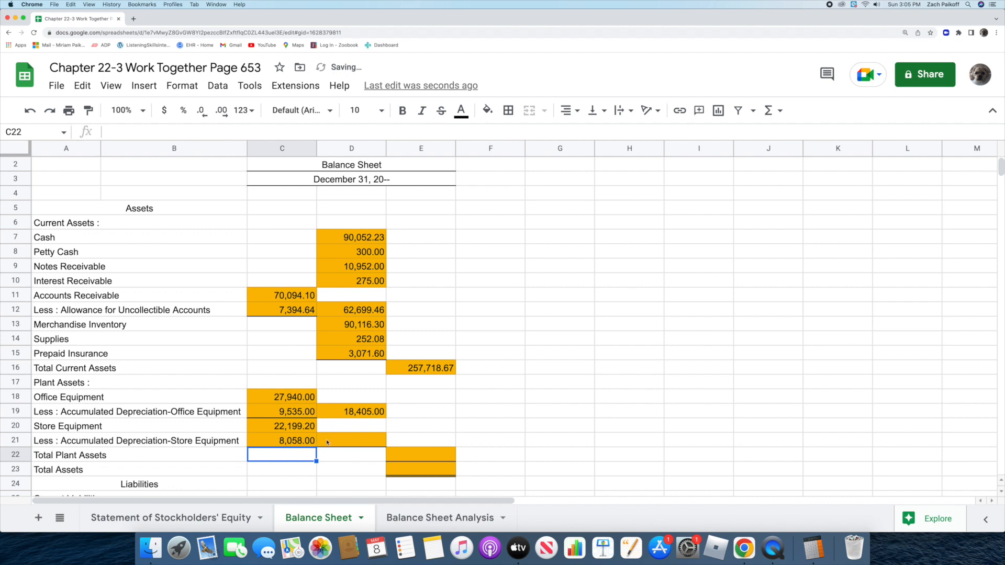
# Step: Calculate the book value of store equipment in D21 with the formula =C20-C21
pyautogui.click(335, 442)
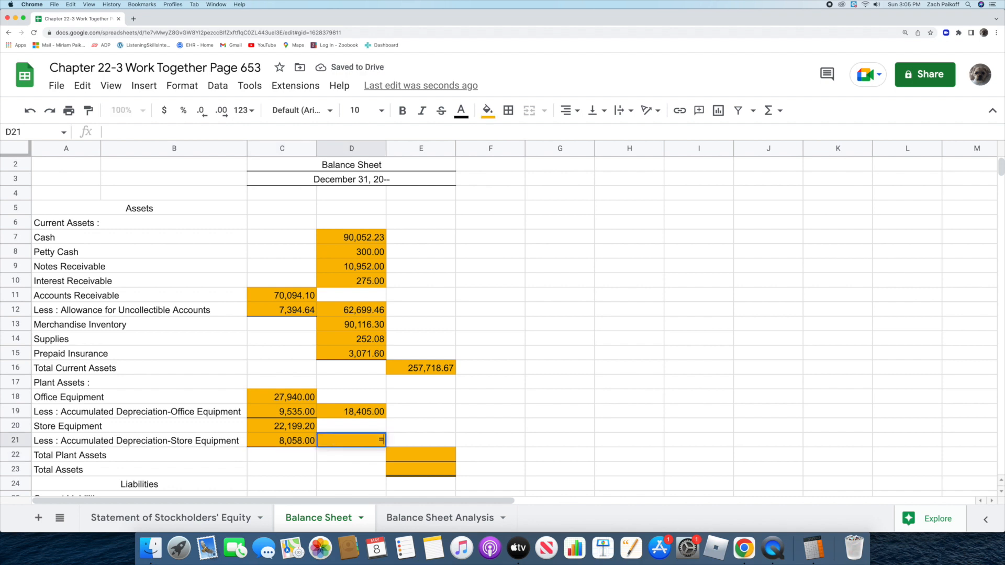
pyautogui.write('=')
pyautogui.click(264, 429)
pyautogui.write('-')
pyautogui.click(264, 441)
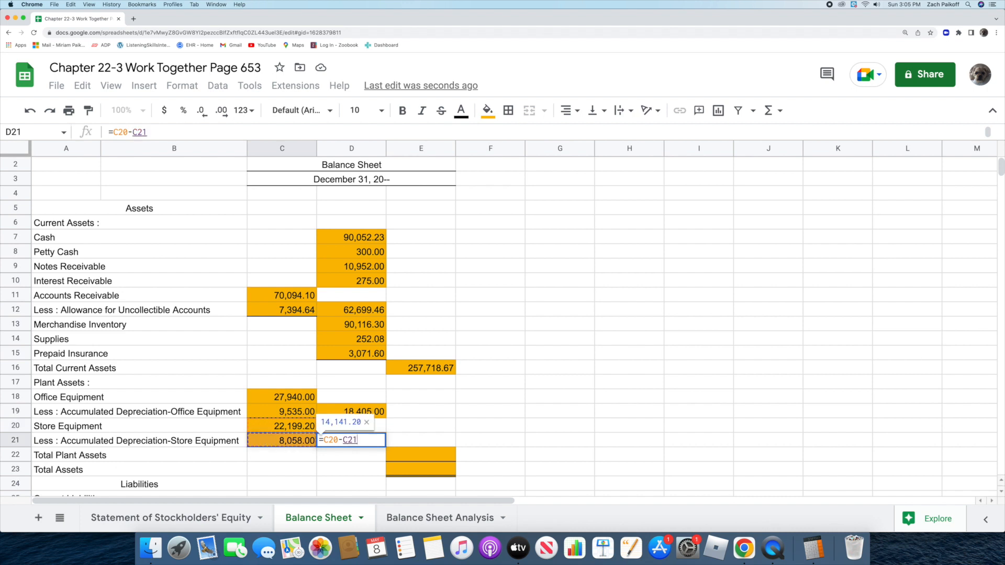
pyautogui.press('Return')
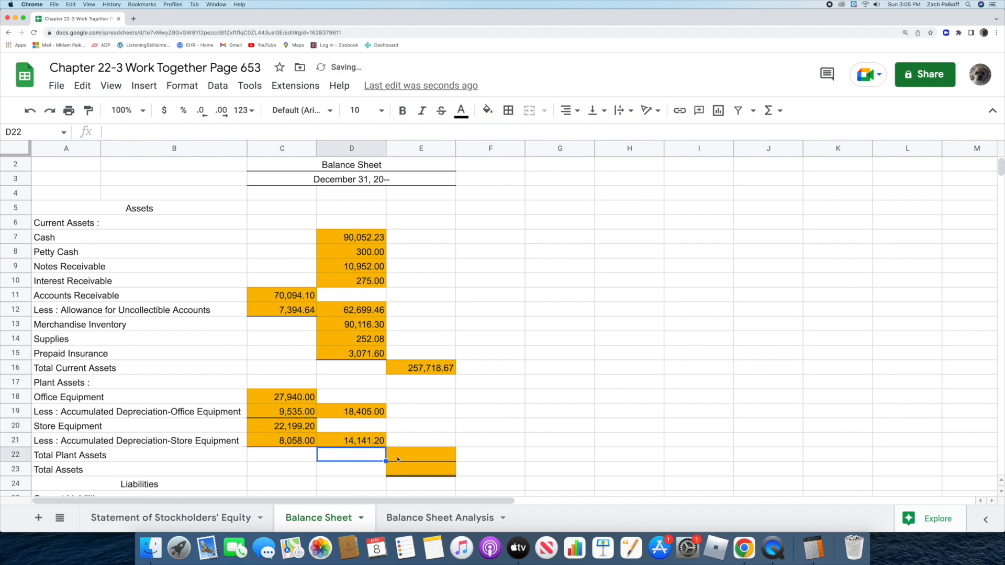
# Step: Calculate total plant assets in E22 with the formula =D19+D21
pyautogui.click(419, 456)
pyautogui.write('=')
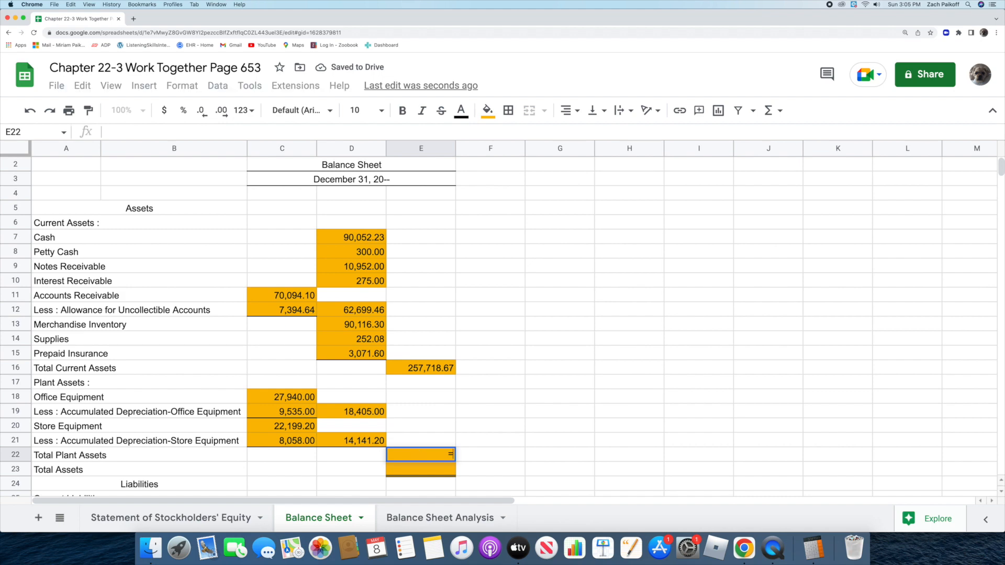
pyautogui.click(330, 413)
pyautogui.write('+')
pyautogui.click(329, 443)
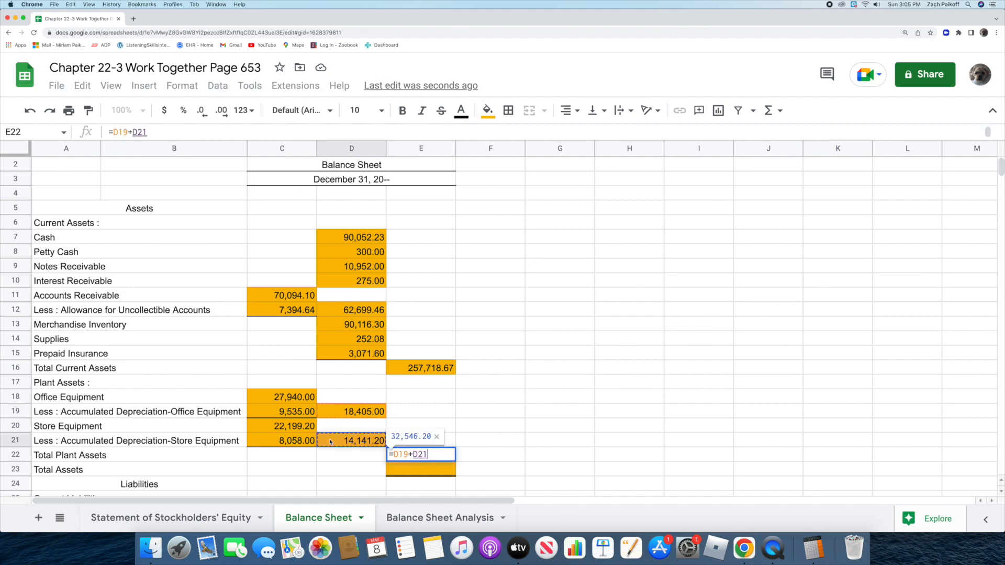
pyautogui.press('Return')
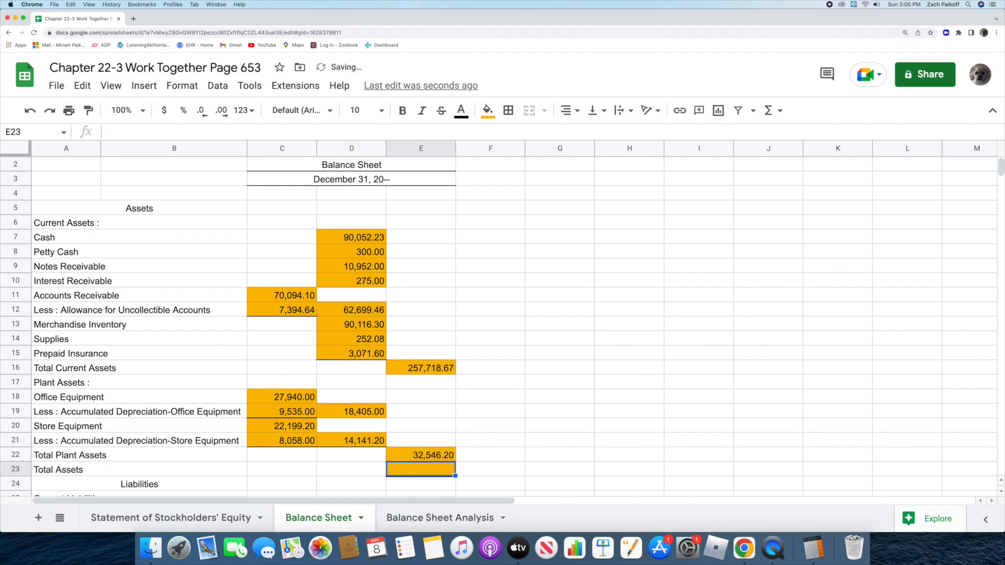
# Step: Calculate total assets in E23 with the formula =E16+E22
pyautogui.doubleClick(406, 470)
pyautogui.write('=')
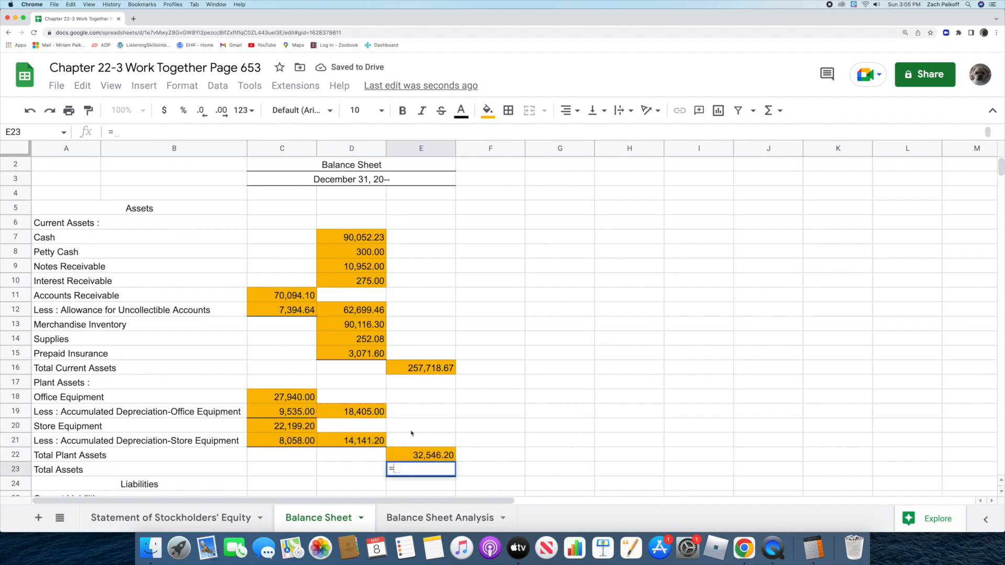
pyautogui.click(397, 370)
pyautogui.write('+')
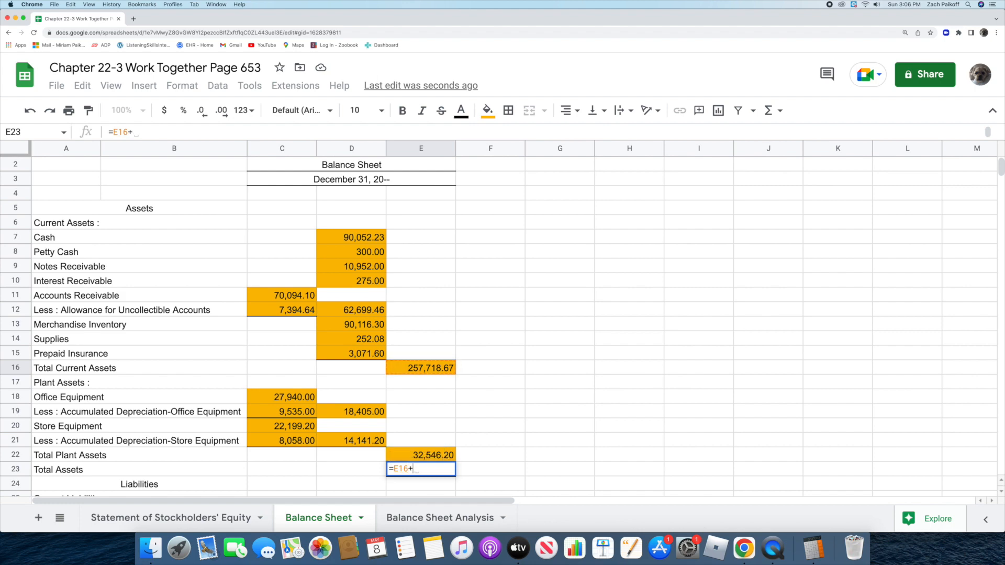
pyautogui.click(399, 454)
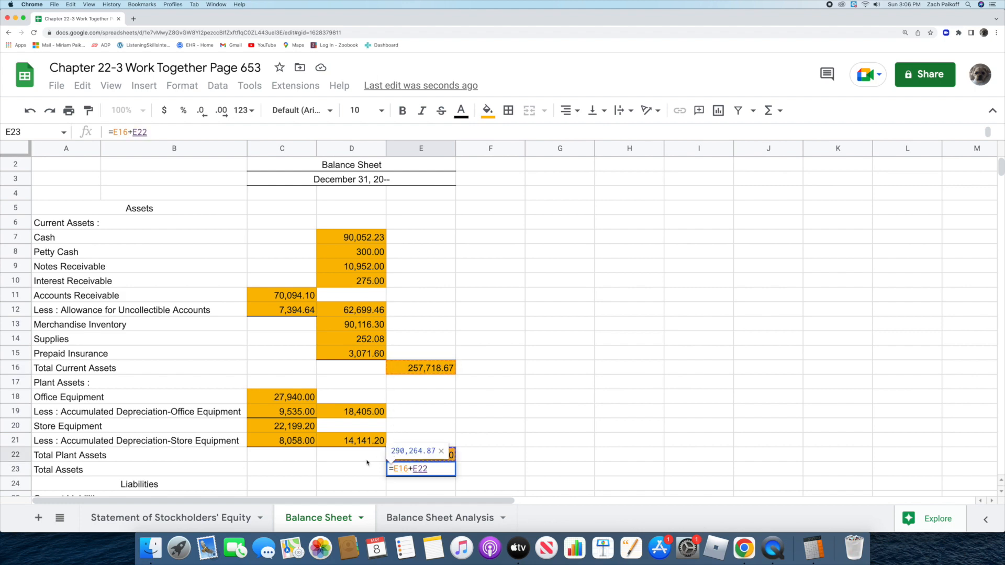
pyautogui.press('Return')
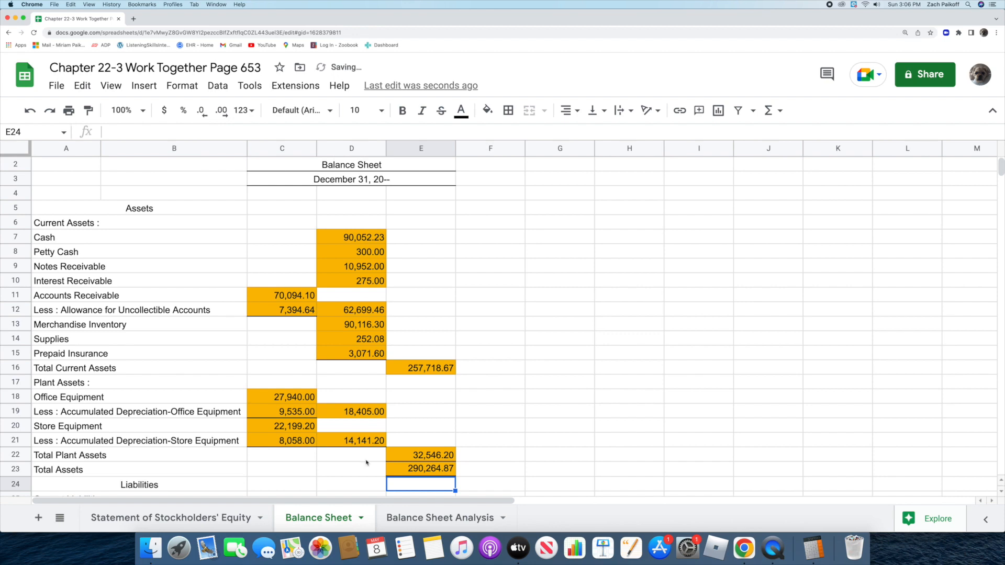
# Step: Under current liabilities, enter 14400 in D26 for notes payable and 555.16 in D27 for interest payable
pyautogui.scroll(-5, 304, 469)
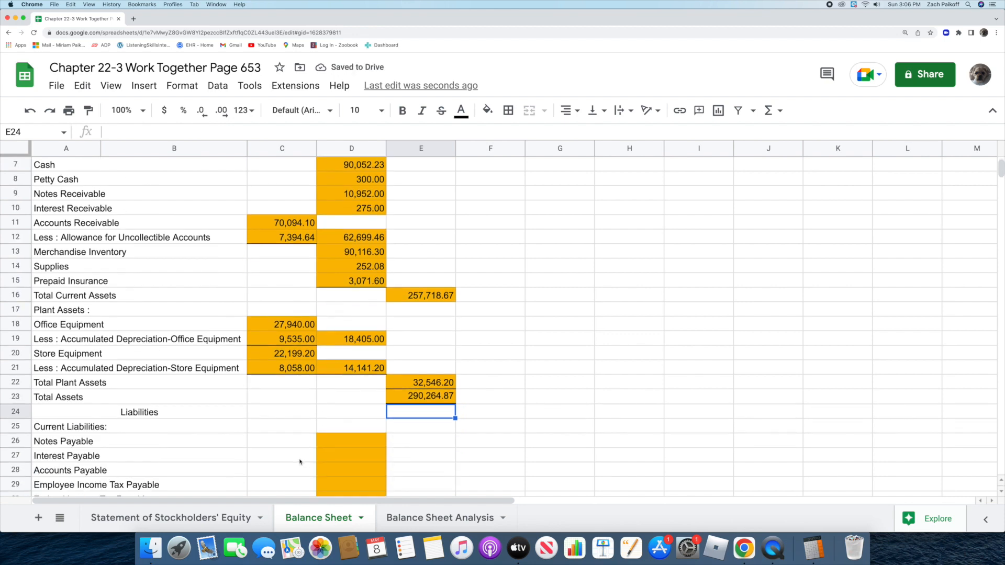
pyautogui.scroll(-9, 300, 461)
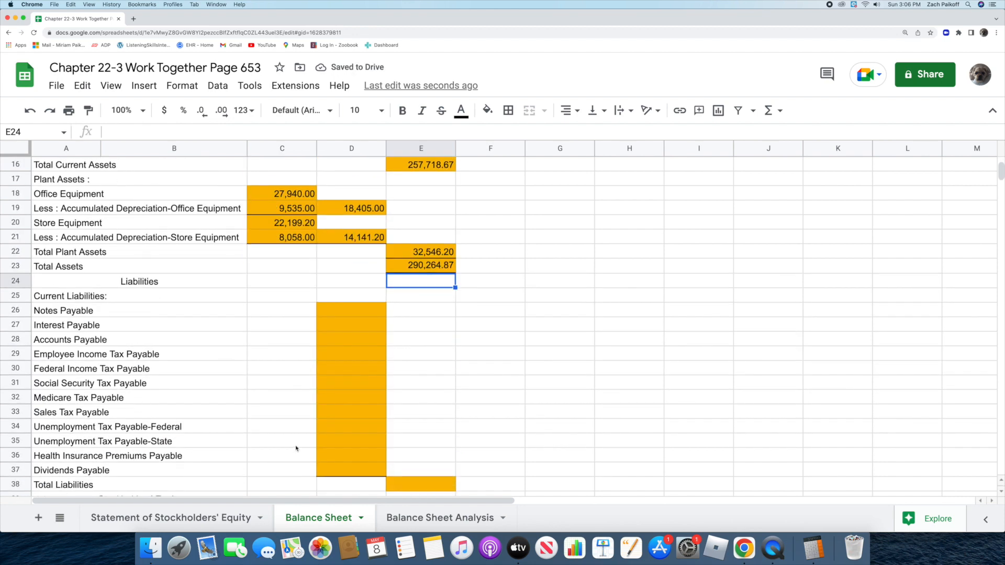
pyautogui.scroll(-1, 286, 430)
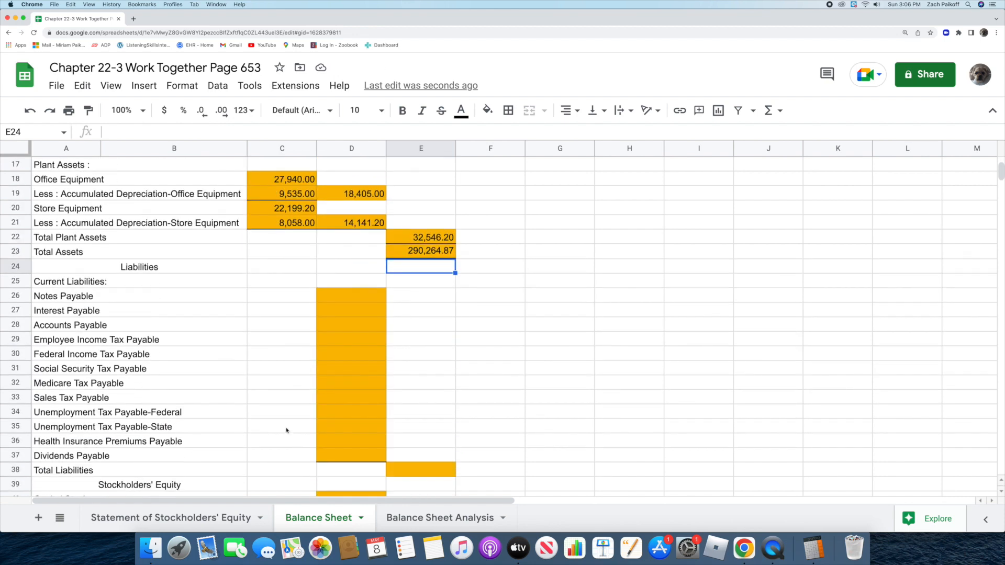
pyautogui.doubleClick(342, 295)
pyautogui.write('14400')
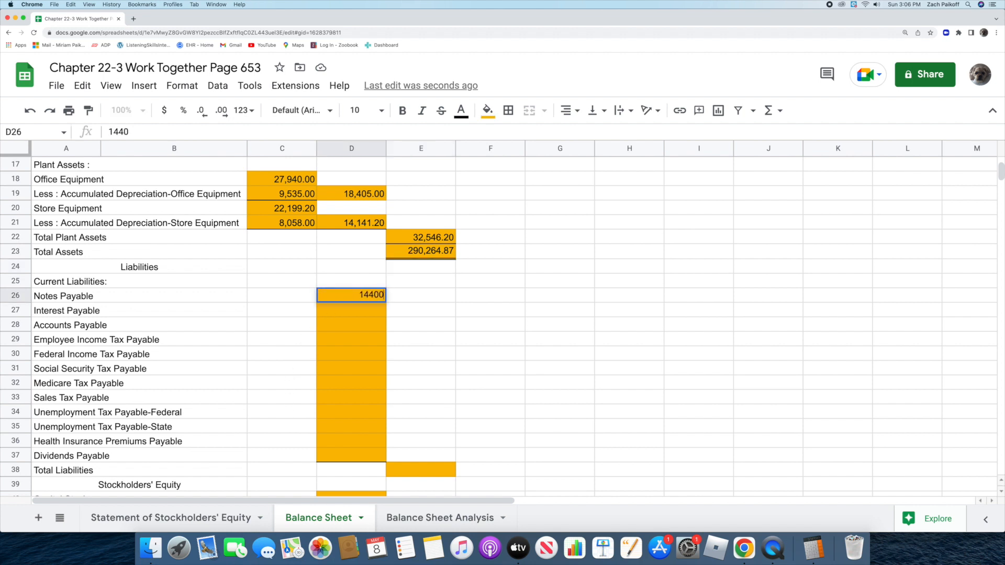
pyautogui.press('Return')
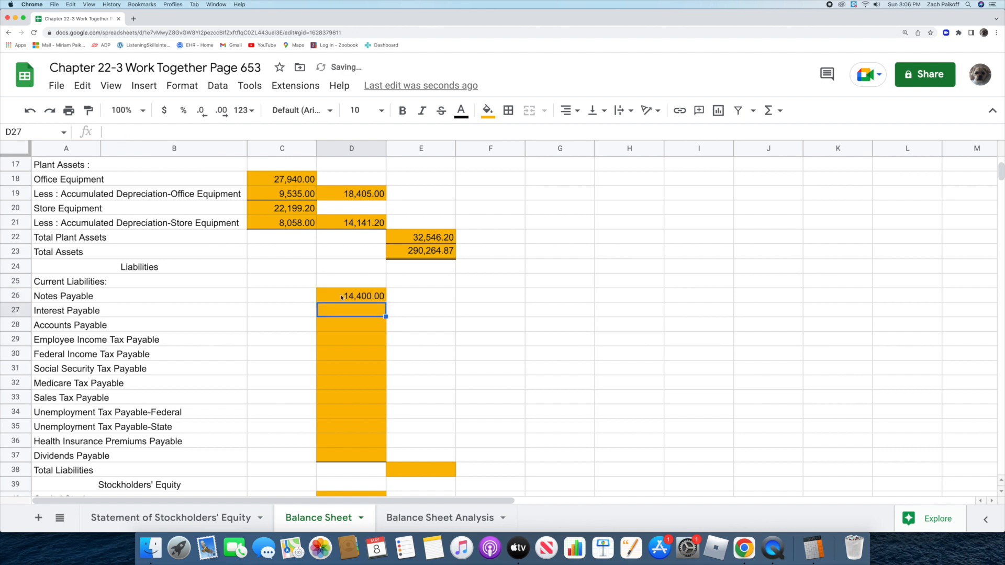
pyautogui.doubleClick(341, 311)
pyautogui.write('555.')
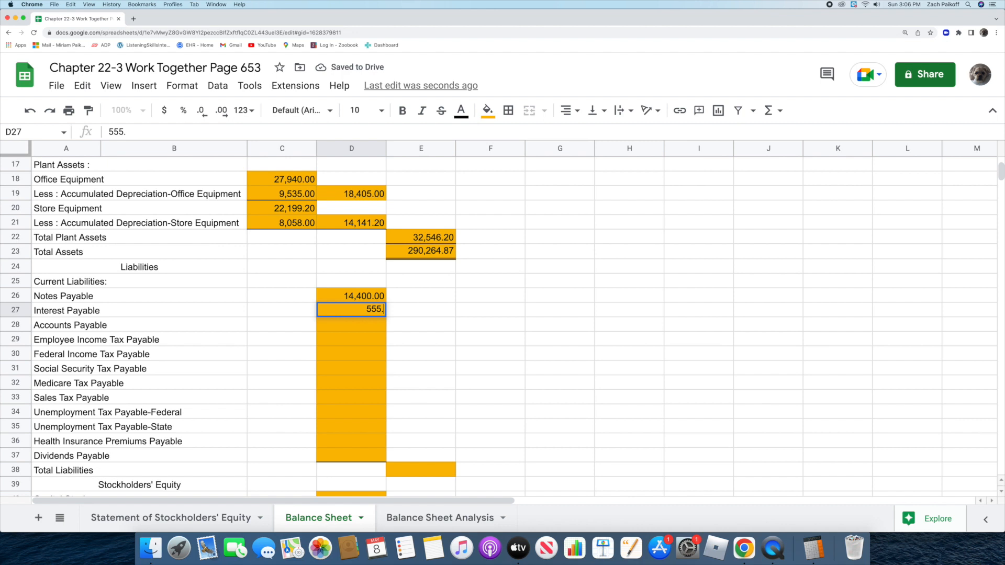
pyautogui.write('16')
pyautogui.press('Return')
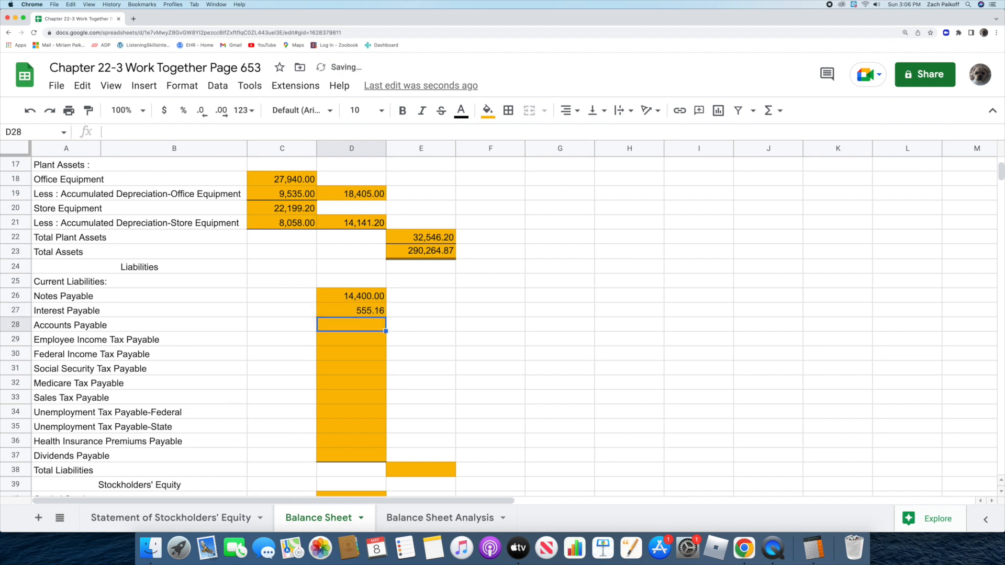
# Step: Enter 60116.18 in D28 for accounts payable and 1652.4 in D29 for employee income tax payable
pyautogui.doubleClick(342, 323)
pyautogui.write('60')
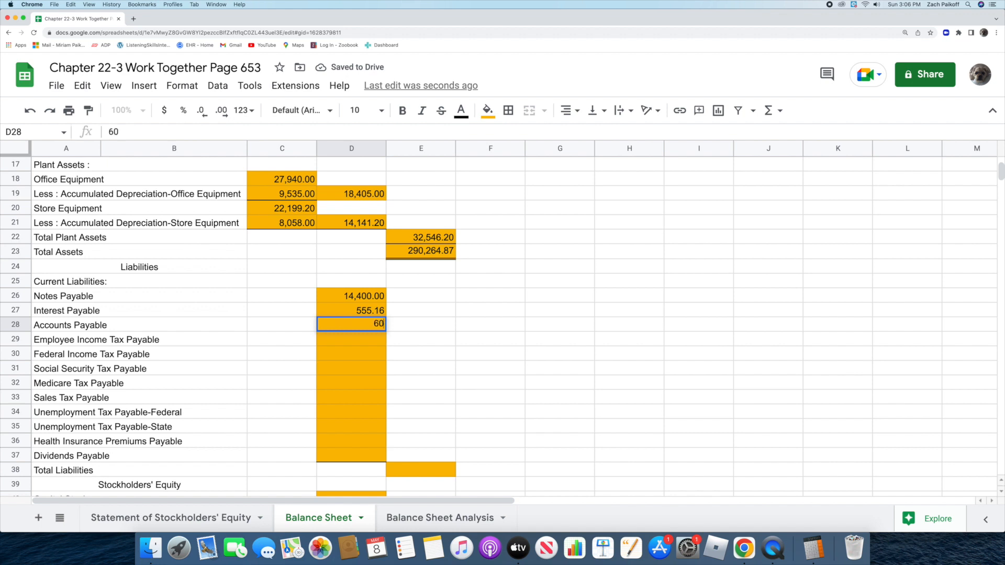
pyautogui.write('116.18')
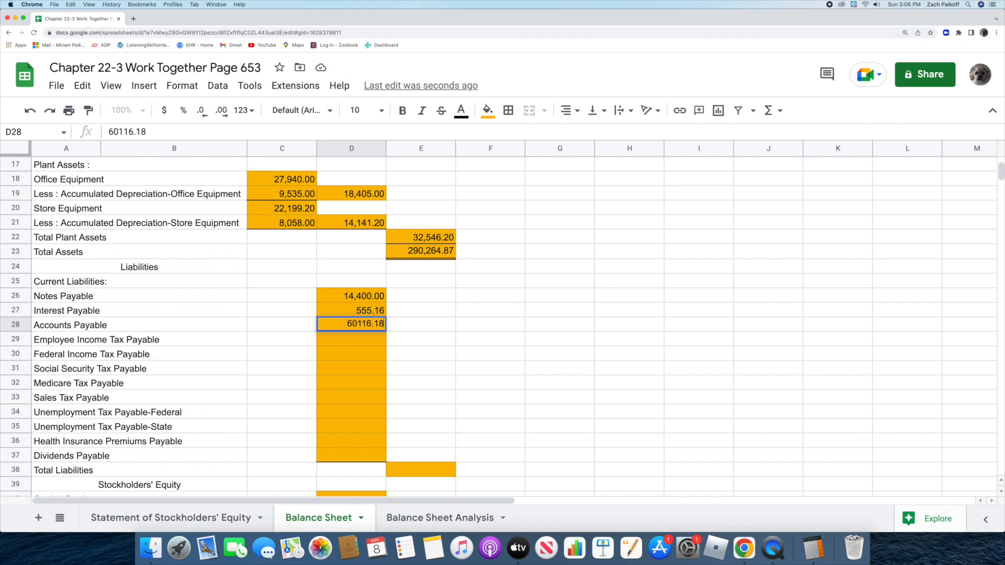
pyautogui.press('Return')
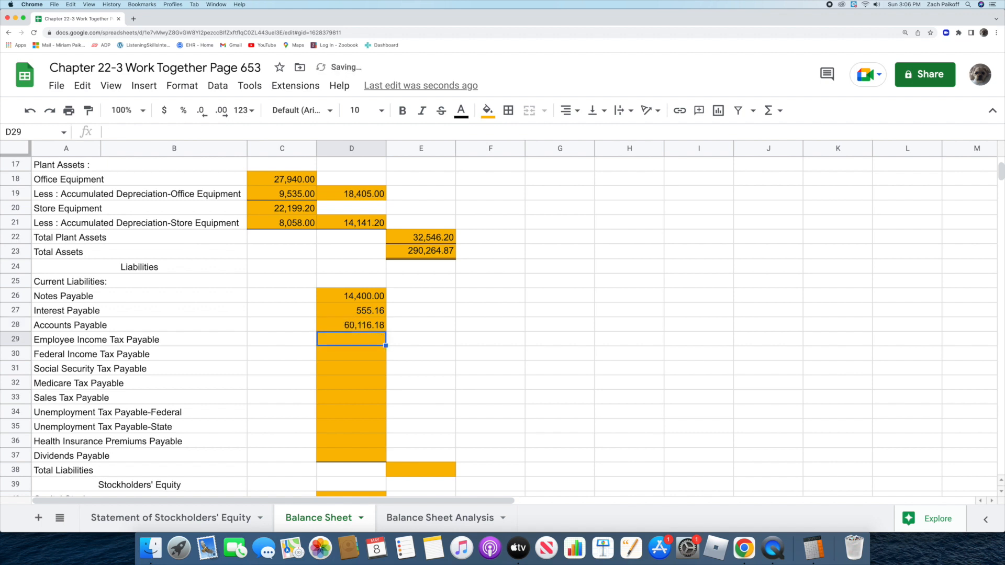
pyautogui.doubleClick(337, 341)
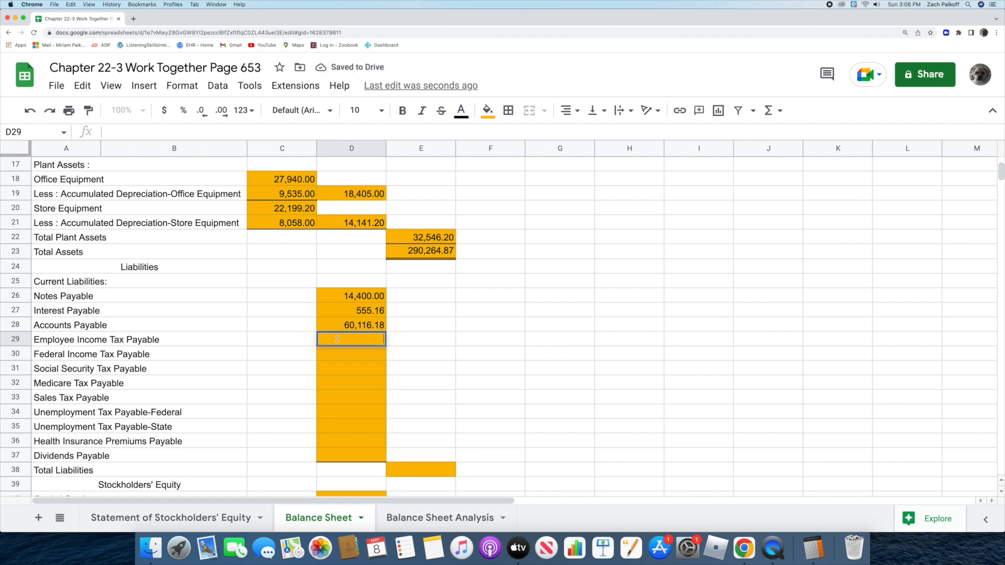
pyautogui.write('1652.4')
pyautogui.press('Return')
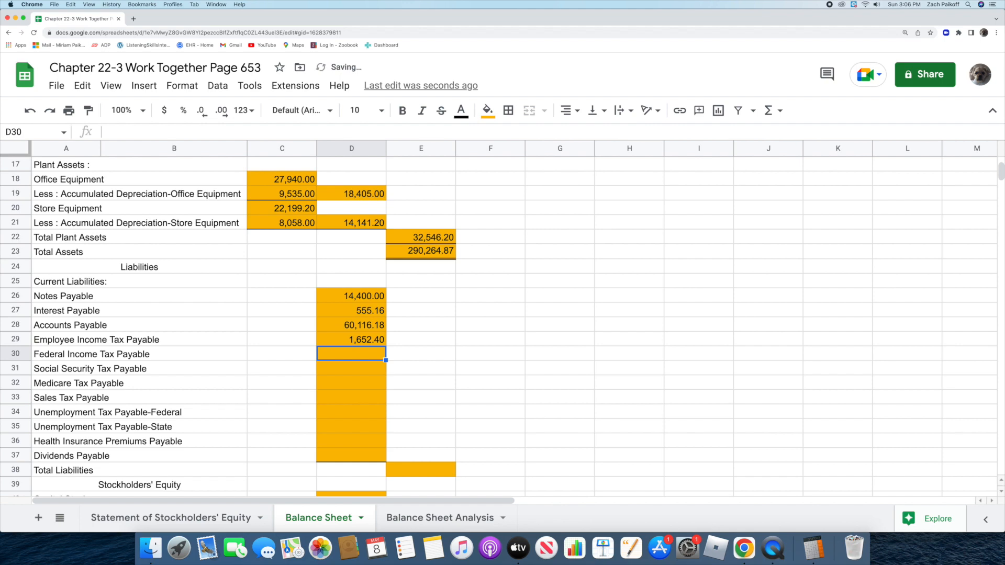
# Step: Enter 1752.70 in D30 for federal income tax payable and 1549.19 in D31 for social security tax payable
pyautogui.write('1,752.70')
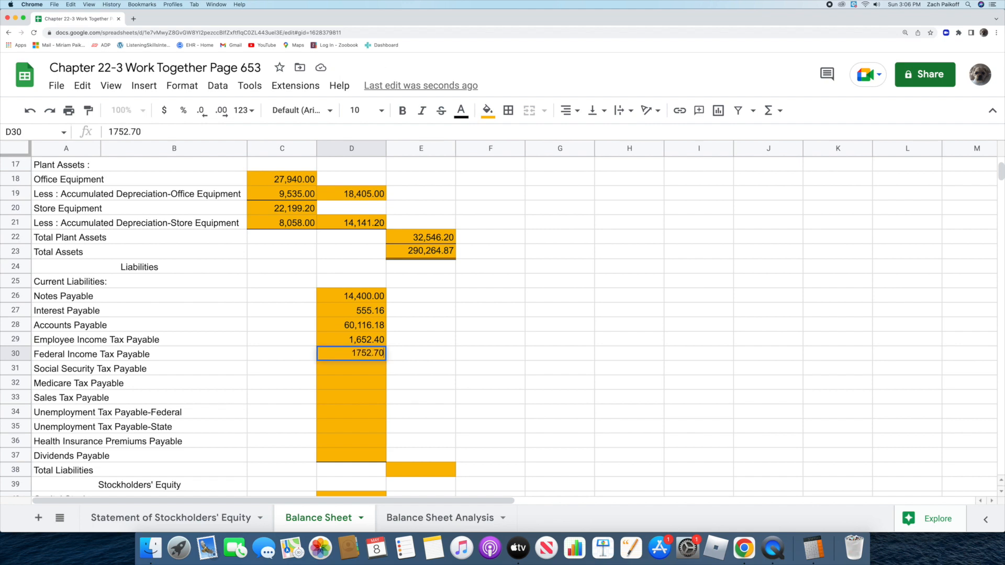
pyautogui.press('Return')
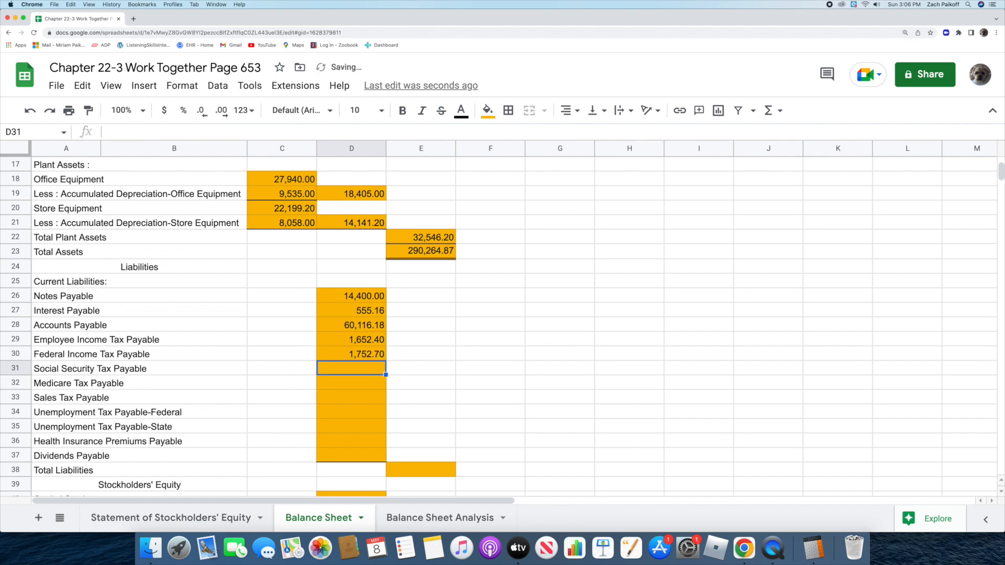
pyautogui.doubleClick(336, 367)
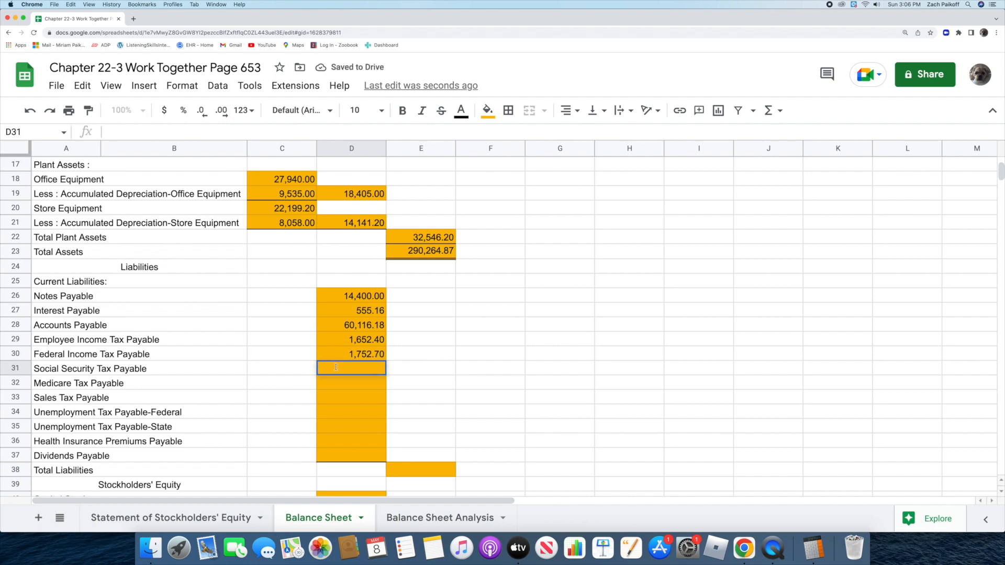
pyautogui.write('1,549.19')
pyautogui.press('Return')
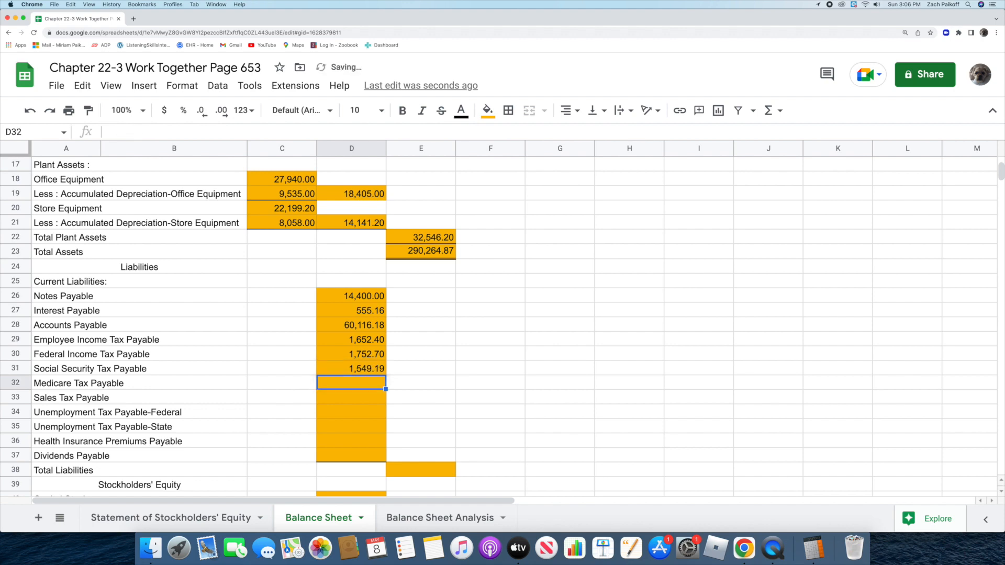
# Step: Enter 357.51 in D32 for Medicare tax payable and 6652.60 in D33 for sales tax payable
pyautogui.doubleClick(337, 383)
pyautogui.write('357.51')
pyautogui.press('Return')
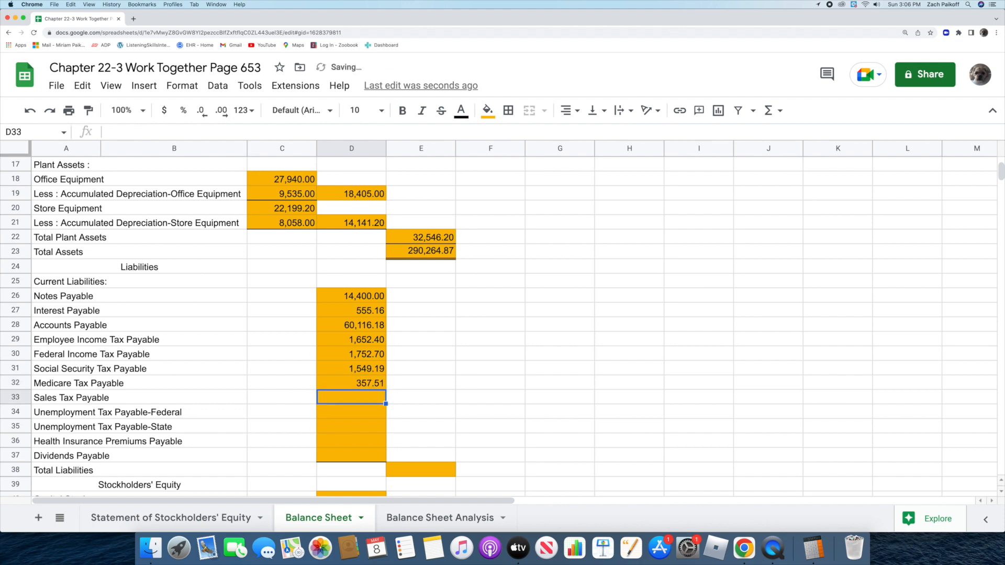
pyautogui.doubleClick(339, 395)
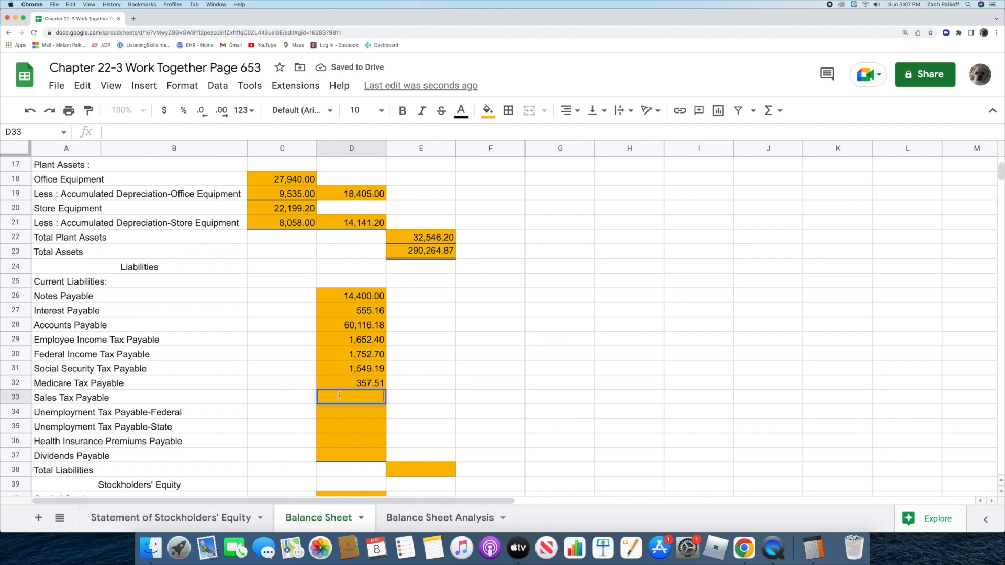
pyautogui.write('6652.60')
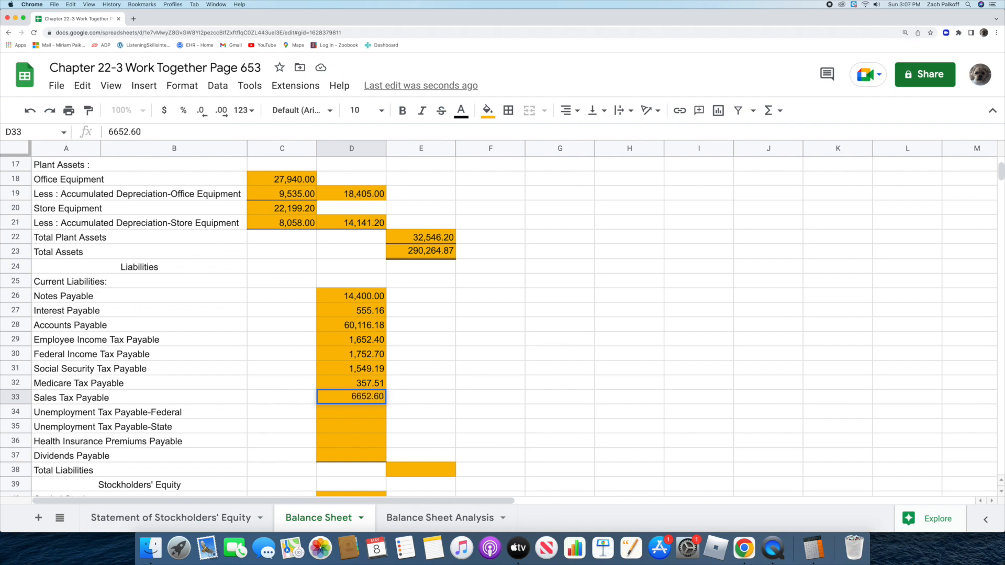
pyautogui.press('Return')
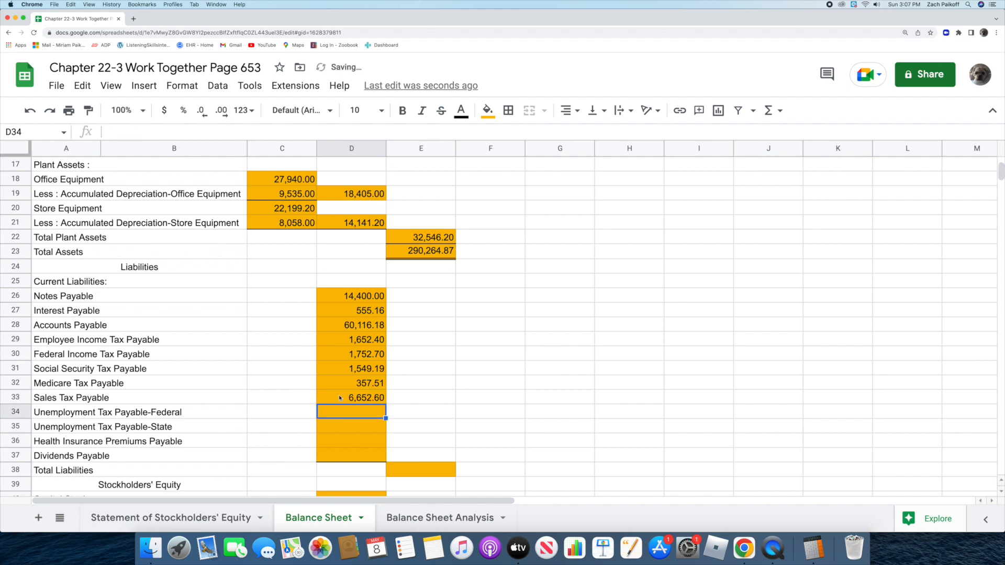
# Step: Enter 33.44 in D34 for federal unemployment tax payable and 225.72 in D35 for state unemployment tax payable
pyautogui.doubleClick(343, 412)
pyautogui.write('33.44')
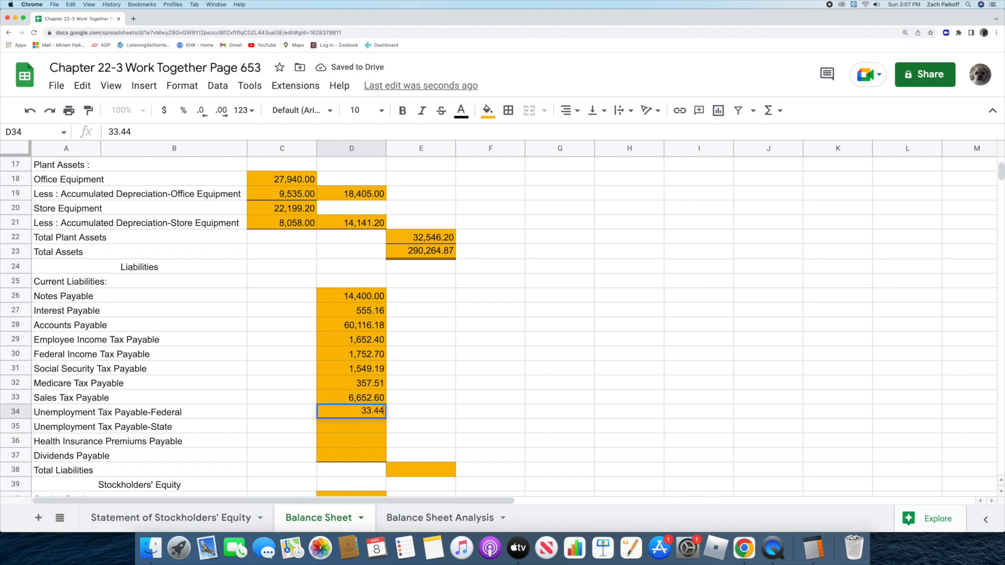
pyautogui.press('Return')
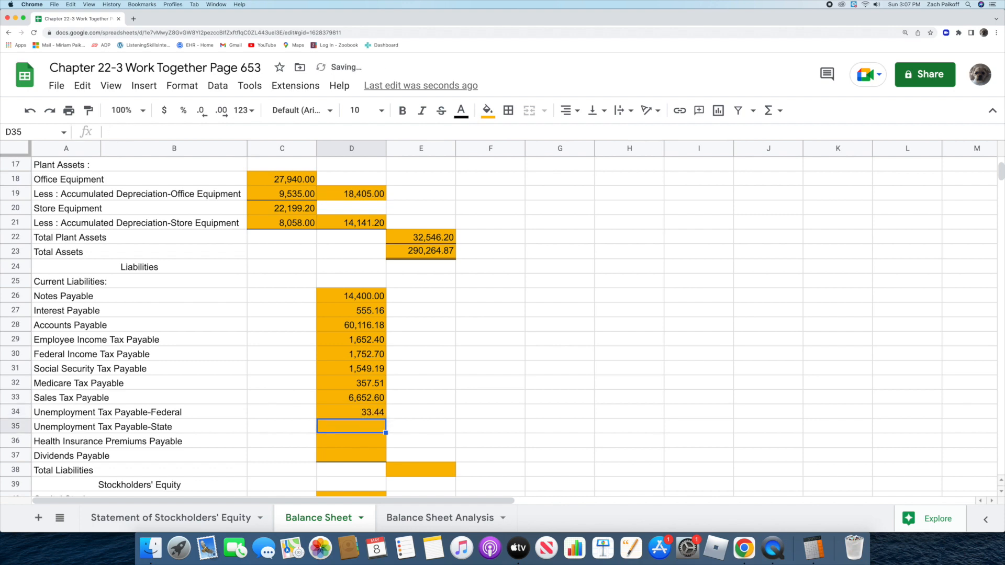
pyautogui.doubleClick(343, 425)
pyautogui.write('225.72')
pyautogui.press('Return')
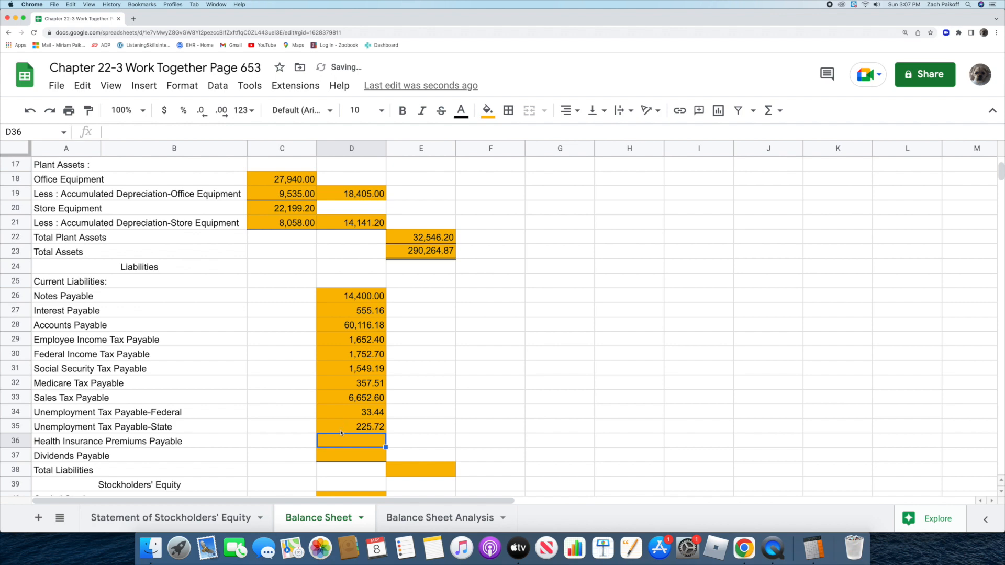
# Step: Enter 702.60 in D36 for health insurance premiums payable and 10,800 in D37 for dividends payable
pyautogui.doubleClick(342, 442)
pyautogui.write('7')
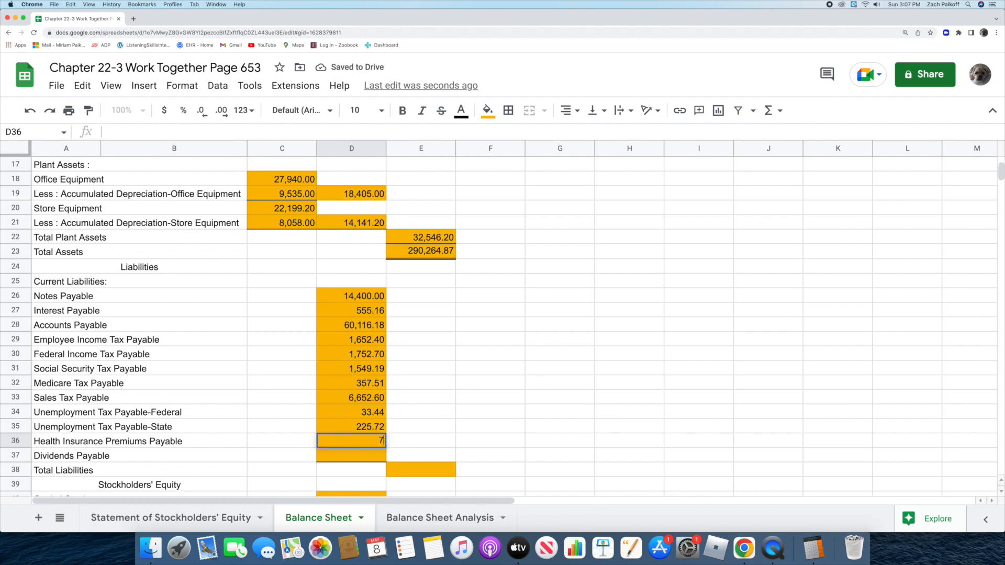
pyautogui.write('02.60')
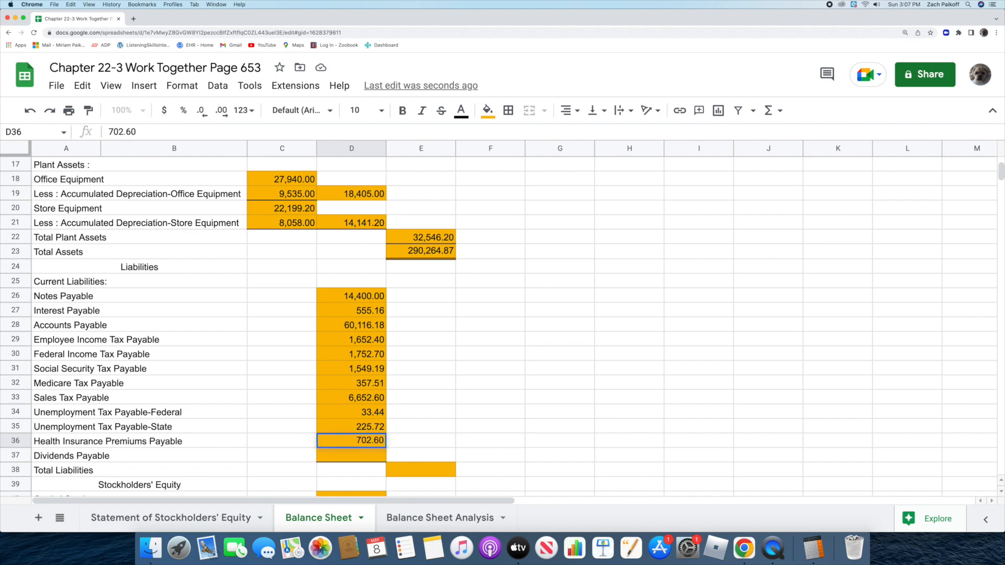
pyautogui.press('Return')
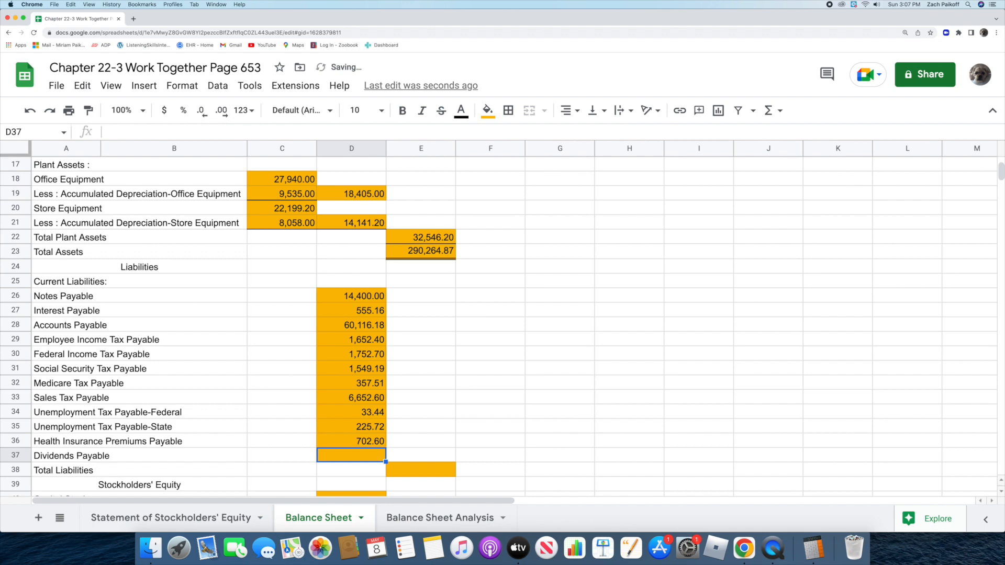
pyautogui.doubleClick(343, 455)
pyautogui.write('10,')
pyautogui.write('800')
pyautogui.press('Return')
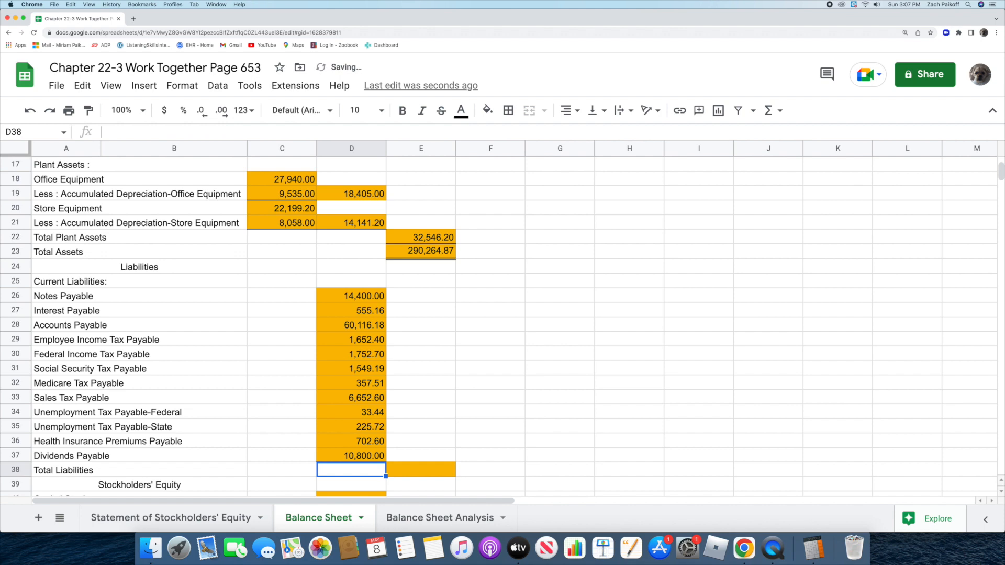
# Step: Calculate total liabilities in E38 by summing D26:D37 with the SUM function
pyautogui.click(414, 473)
pyautogui.write('=su')
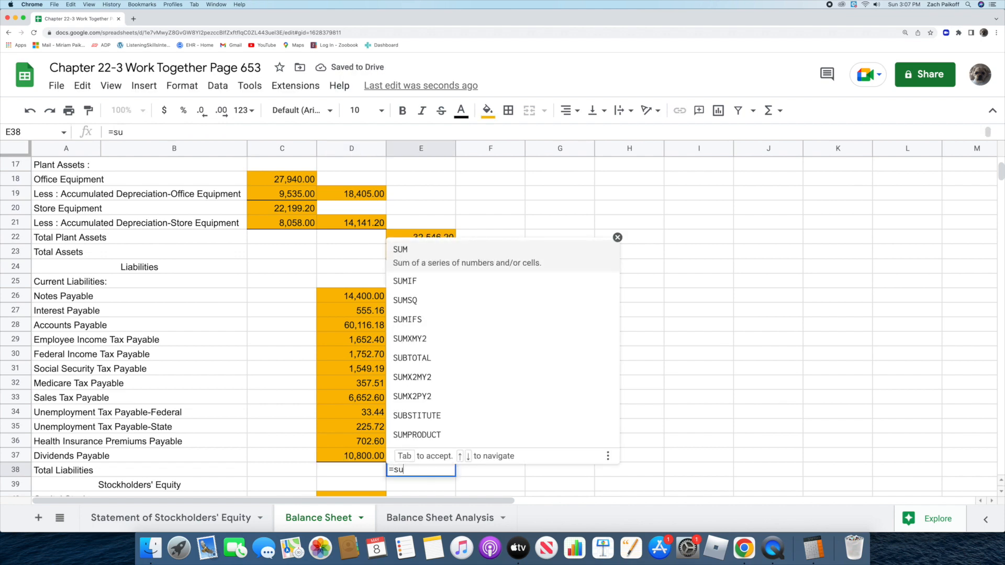
pyautogui.write('m')
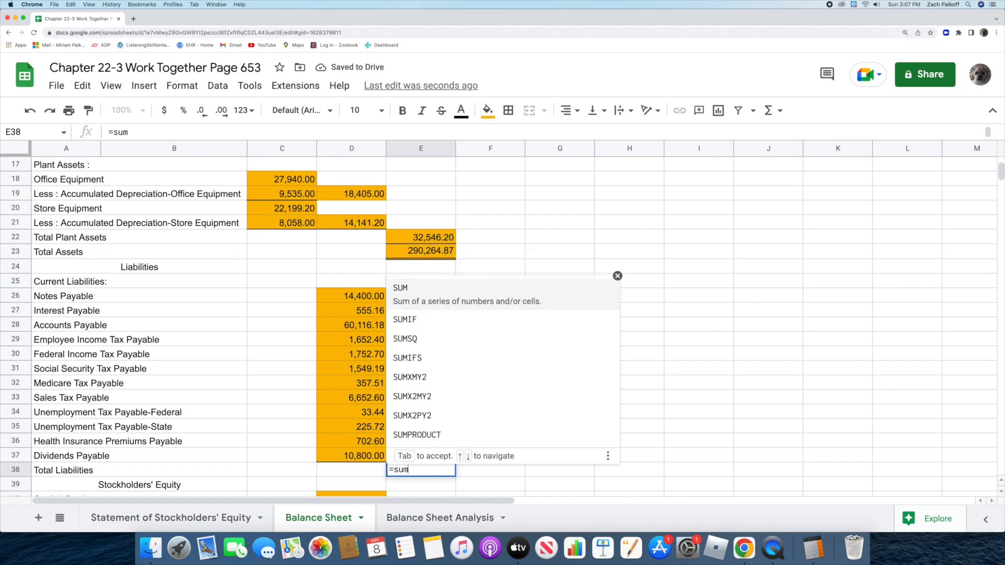
pyautogui.click(447, 295)
pyautogui.moveTo(327, 296); pyautogui.dragTo(327, 455)
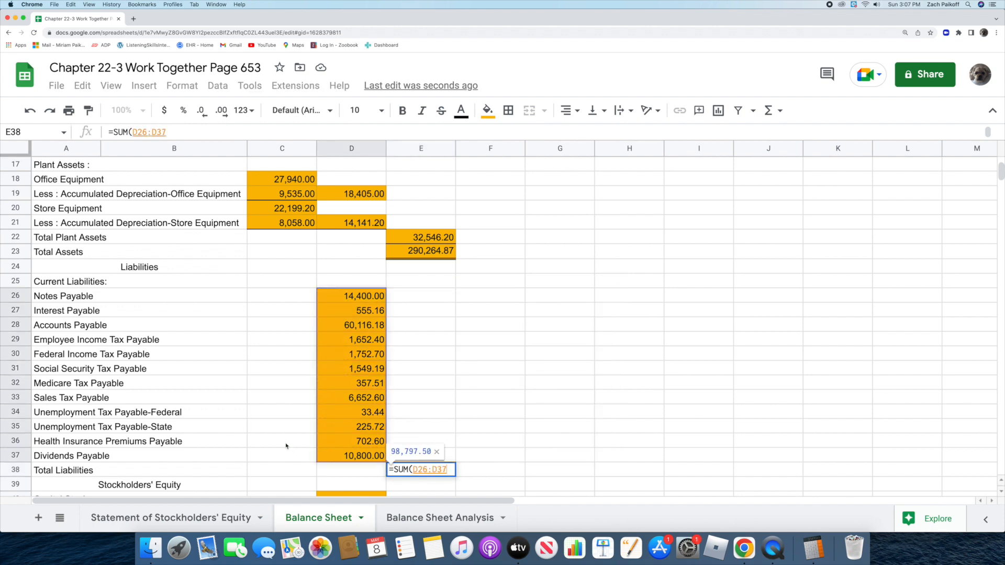
pyautogui.press('Return')
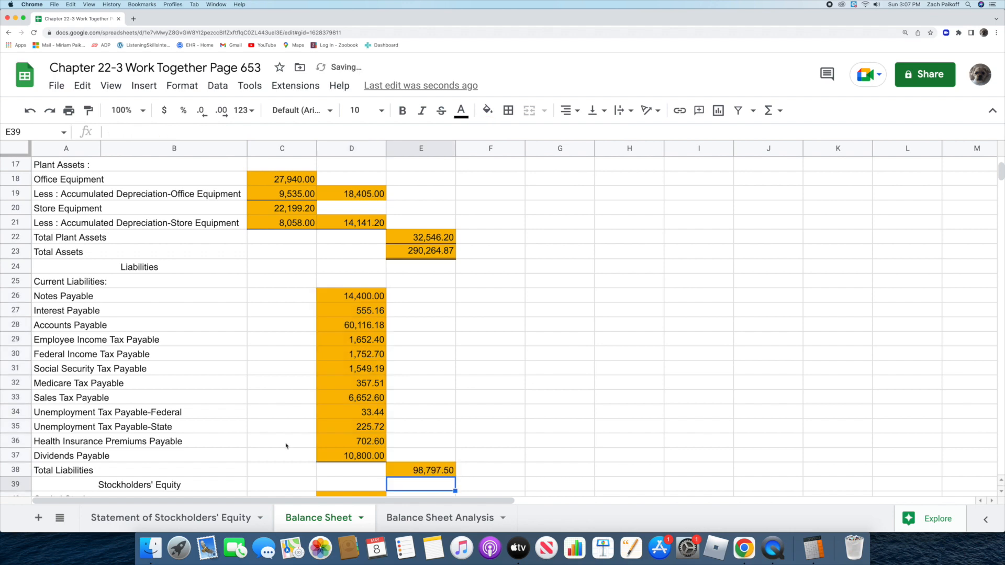
# Step: Under stockholders' equity, enter 100000 in D40 for capital stock and 91467.37 in D41 for retained earnings
pyautogui.scroll(-3, 286, 445)
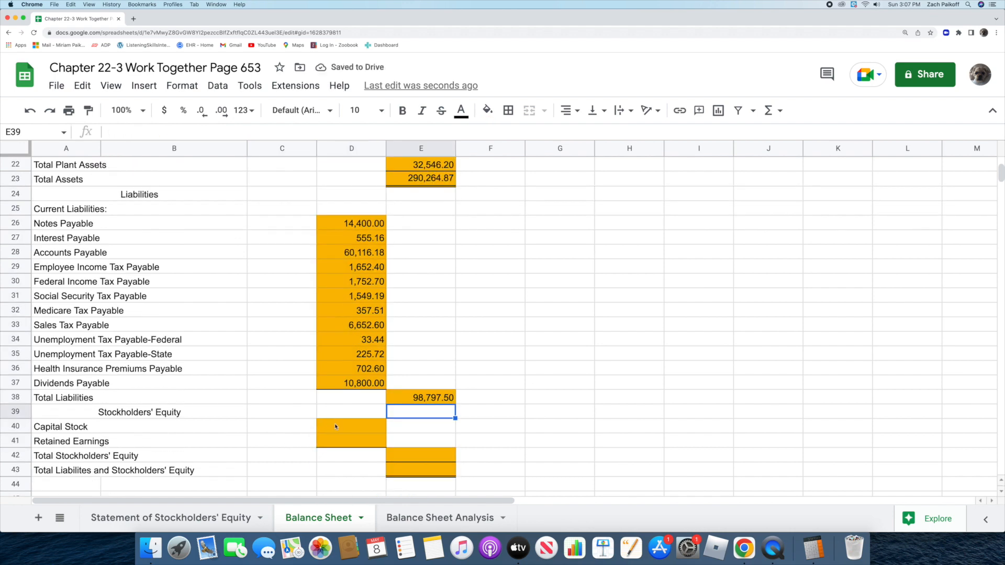
pyautogui.click(336, 427)
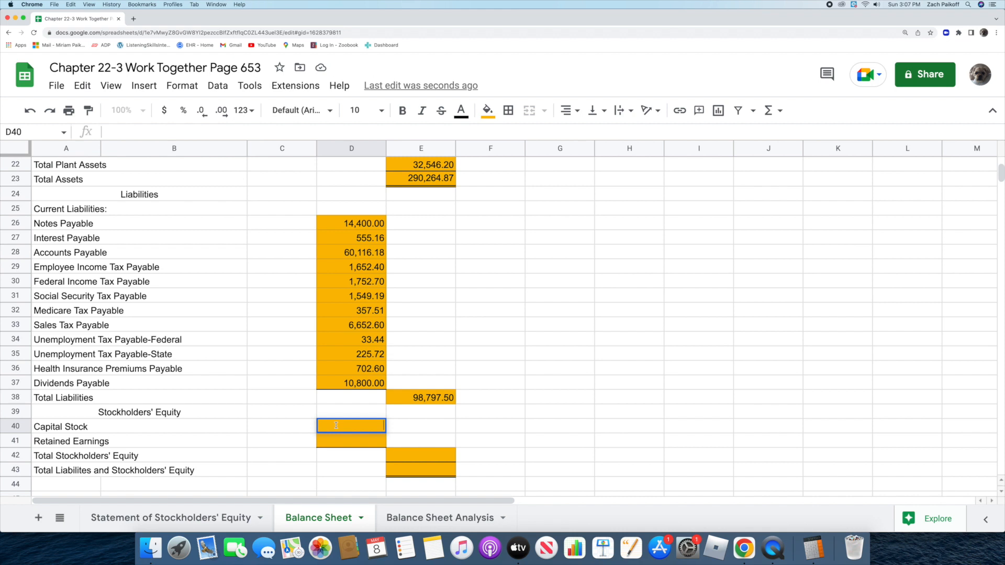
pyautogui.write('100000')
pyautogui.press('Return')
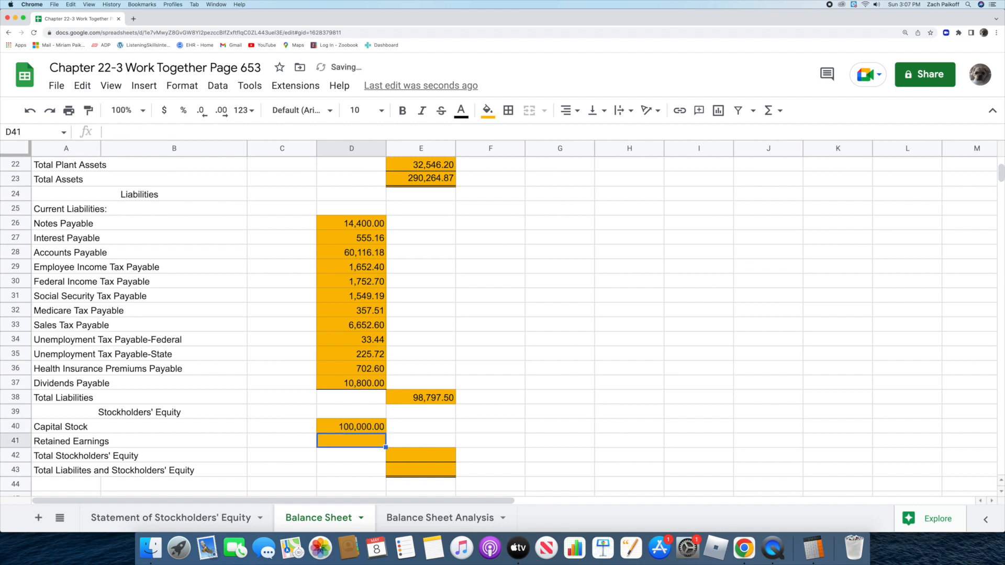
pyautogui.doubleClick(339, 441)
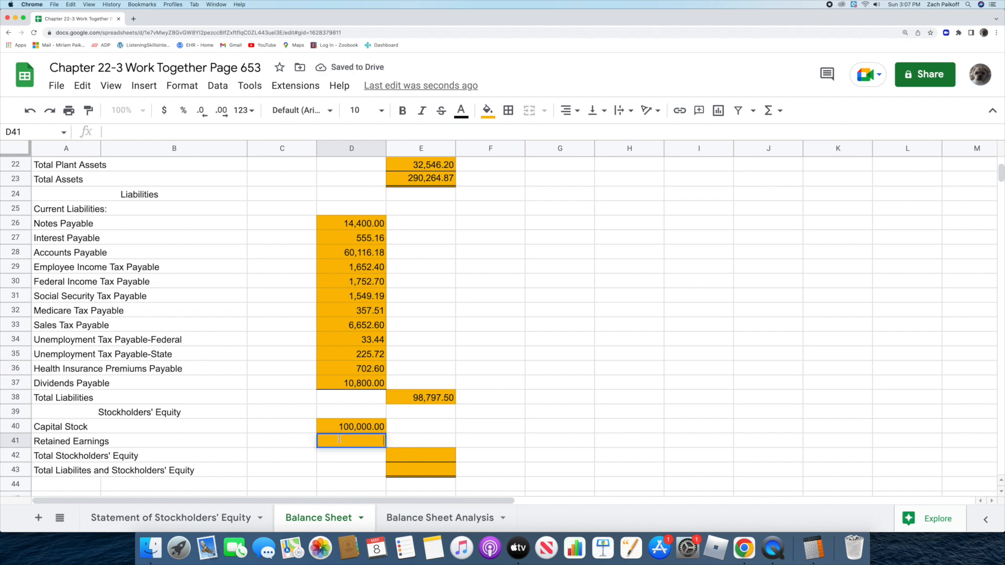
pyautogui.write('91,467.37')
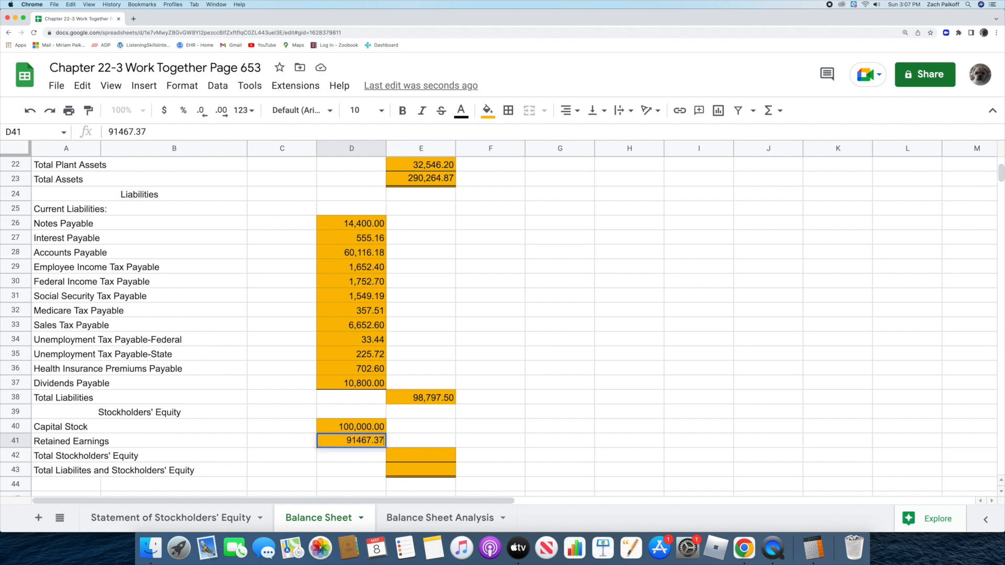
pyautogui.press('Return')
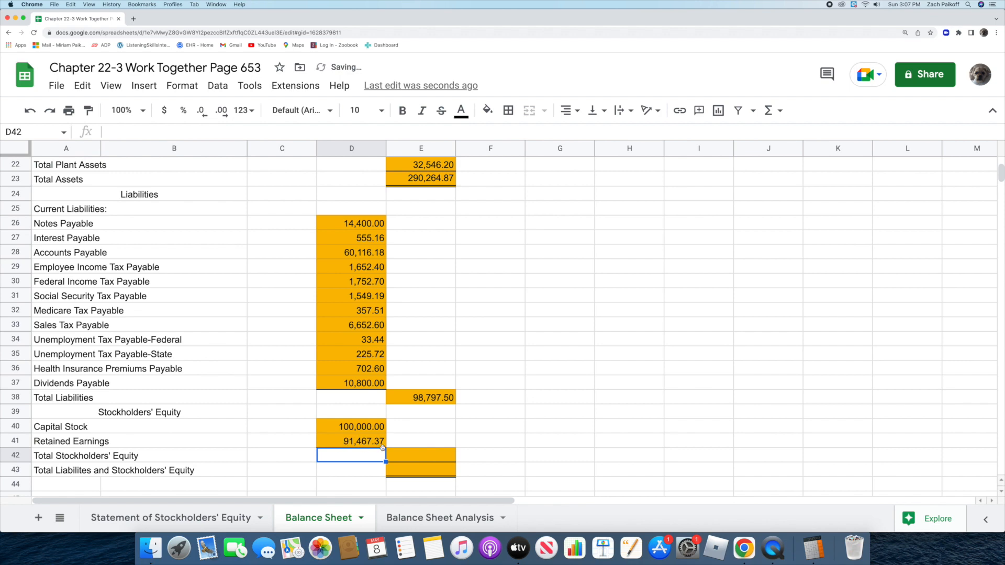
# Step: Calculate total stockholders' equity in E42 with the formula =D40+D41
pyautogui.doubleClick(406, 453)
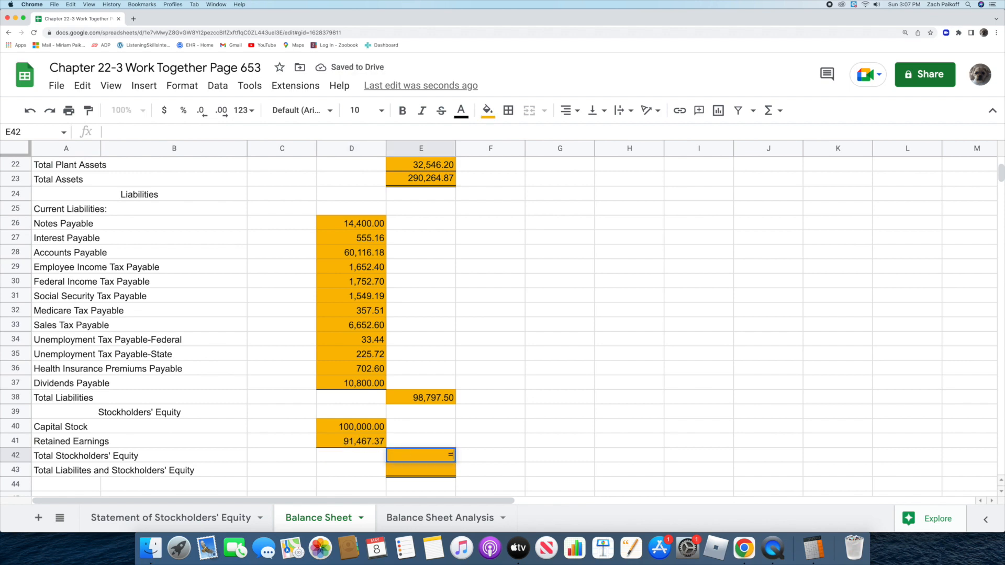
pyautogui.write('=')
pyautogui.click(323, 428)
pyautogui.write('+')
pyautogui.click(328, 445)
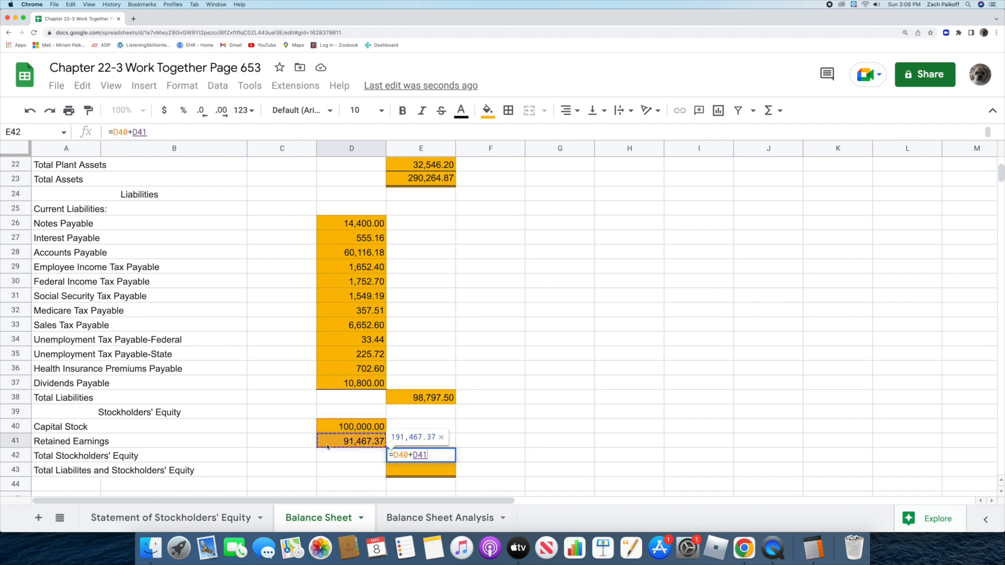
pyautogui.press('Return')
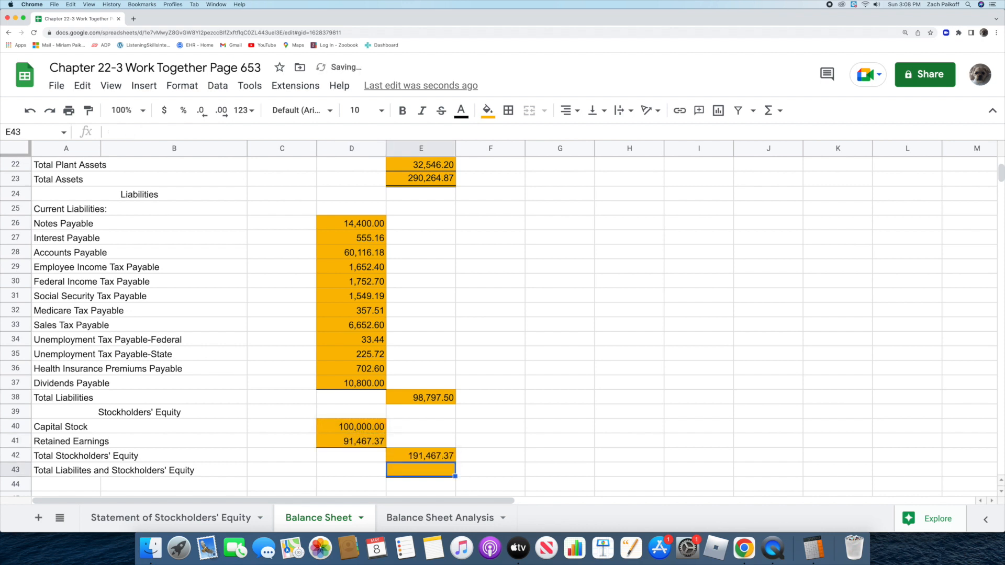
# Step: Calculate total liabilities and stockholders' equity in E43 with the formula =E38+E42
pyautogui.doubleClick(412, 469)
pyautogui.write('=')
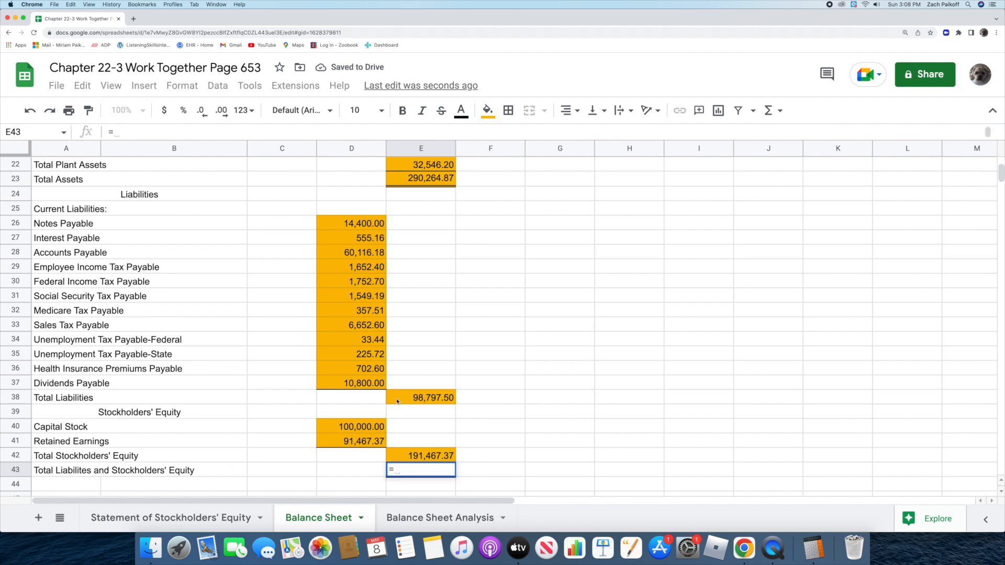
pyautogui.click(397, 402)
pyautogui.write('+')
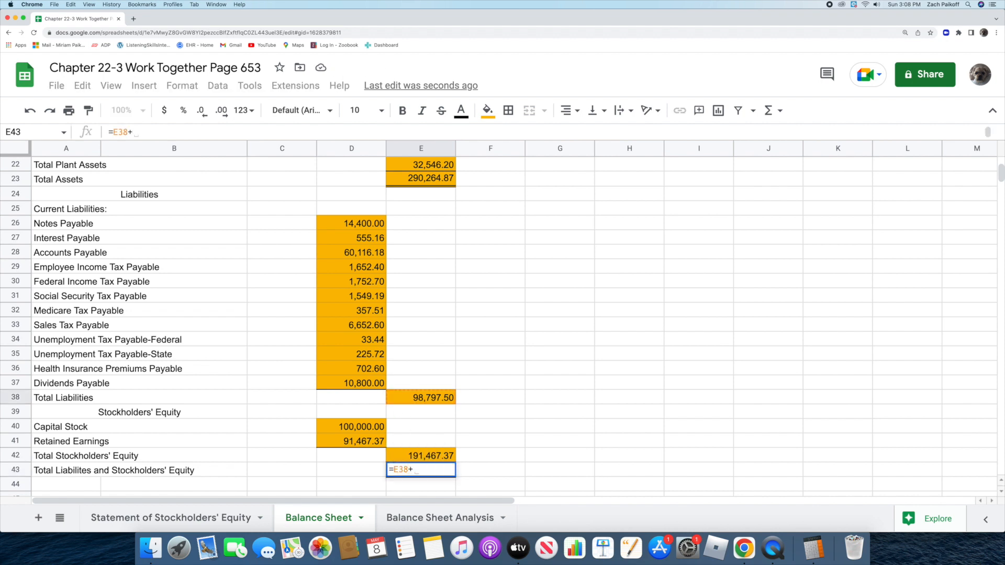
pyautogui.click(399, 456)
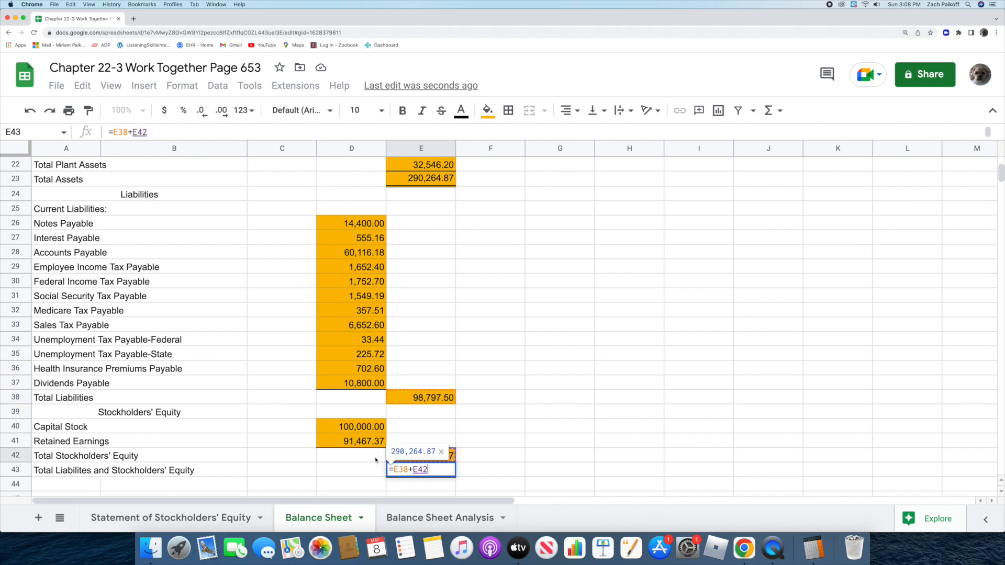
pyautogui.press('Return')
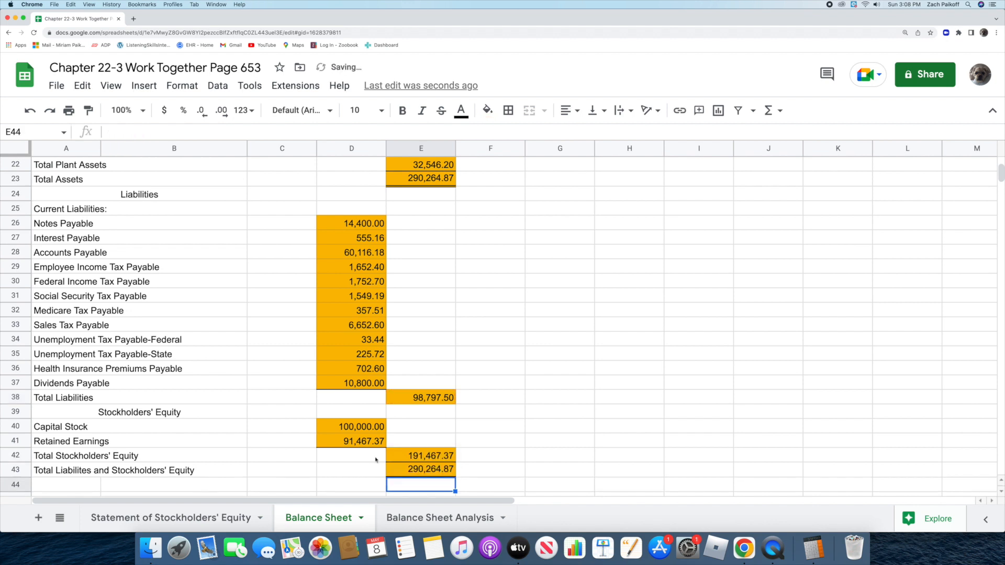
pyautogui.scroll(-1, 375, 460)
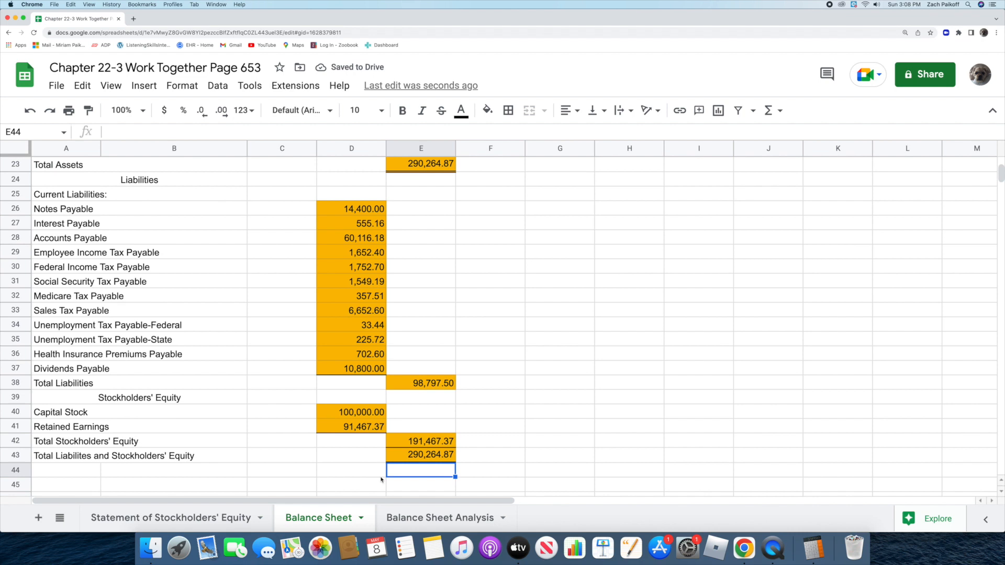
pyautogui.click(395, 485)
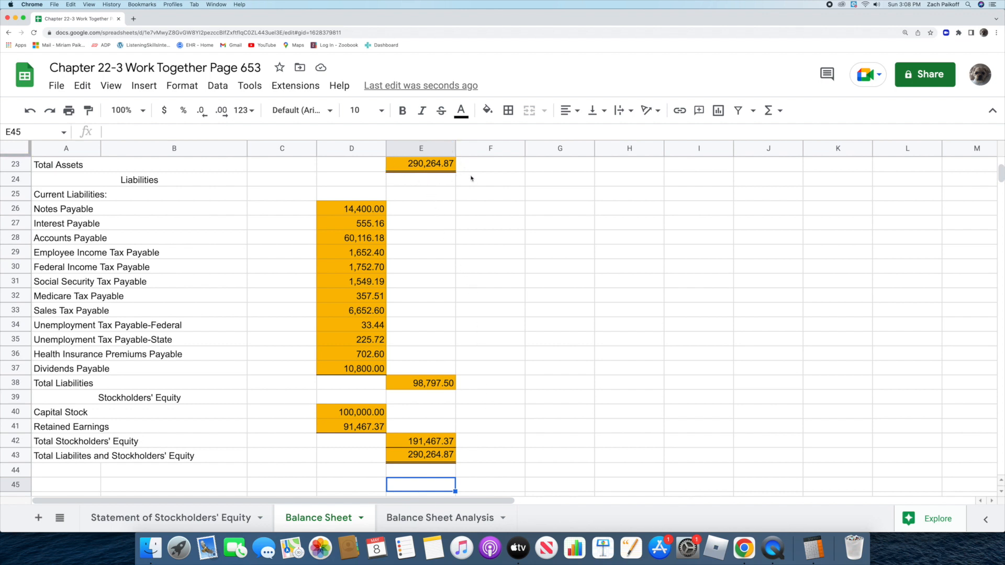
# Step: Go to the Balance Sheet Analysis sheet and calculate working capital in Calculator as 257718.67 minus 98797.50
pyautogui.click(420, 518)
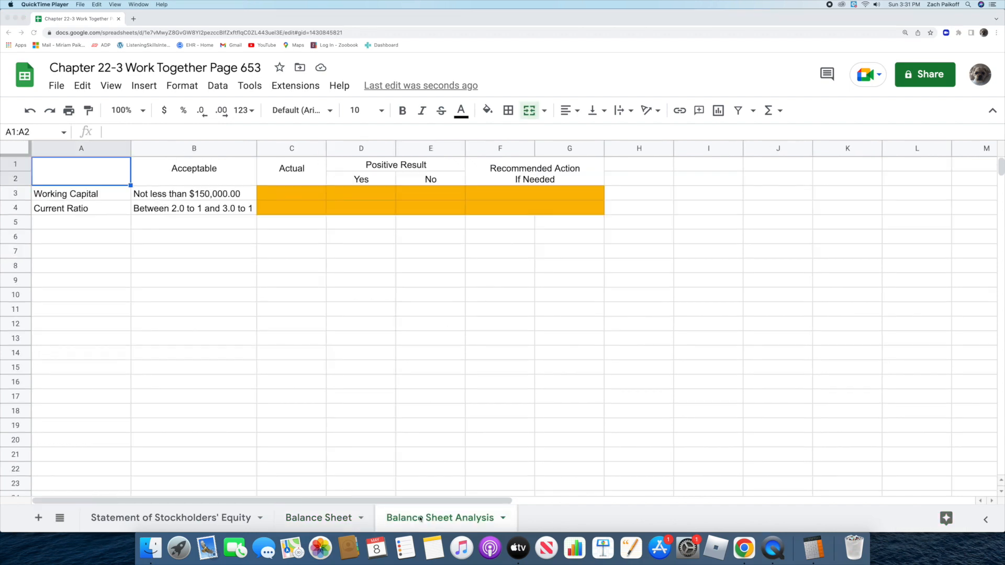
pyautogui.click(813, 534)
pyautogui.write('2577')
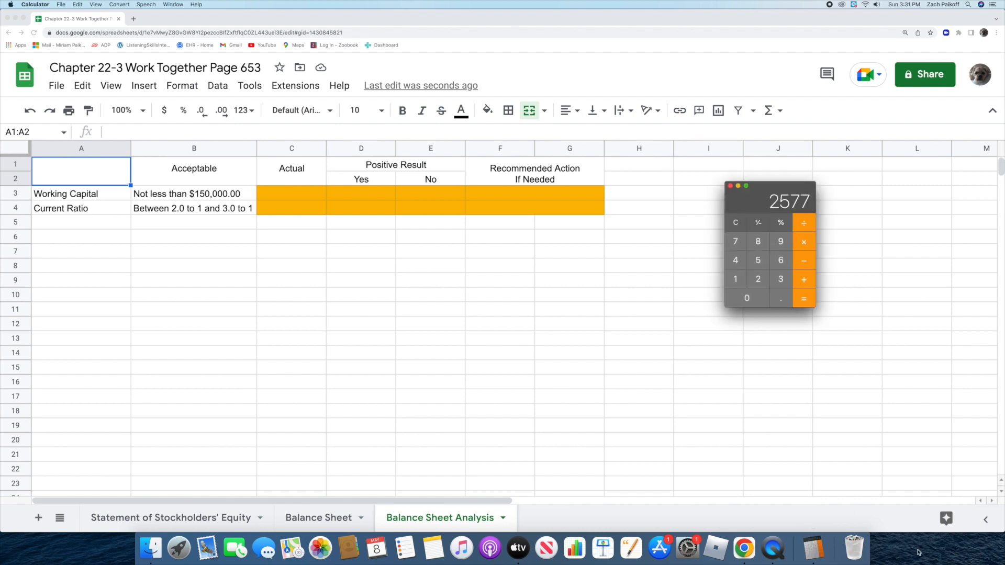
pyautogui.write('18.67')
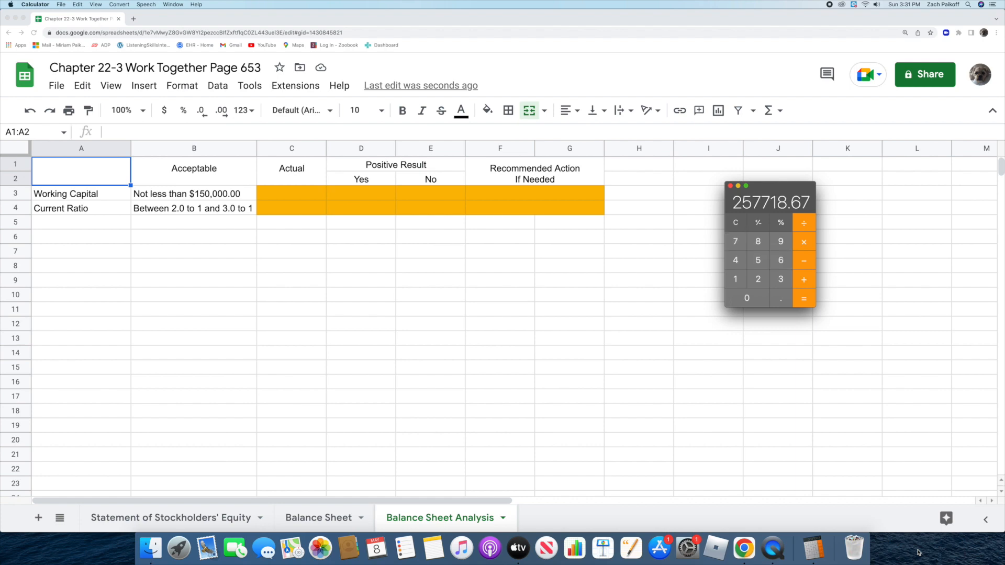
pyautogui.press('-')
pyautogui.write('9879')
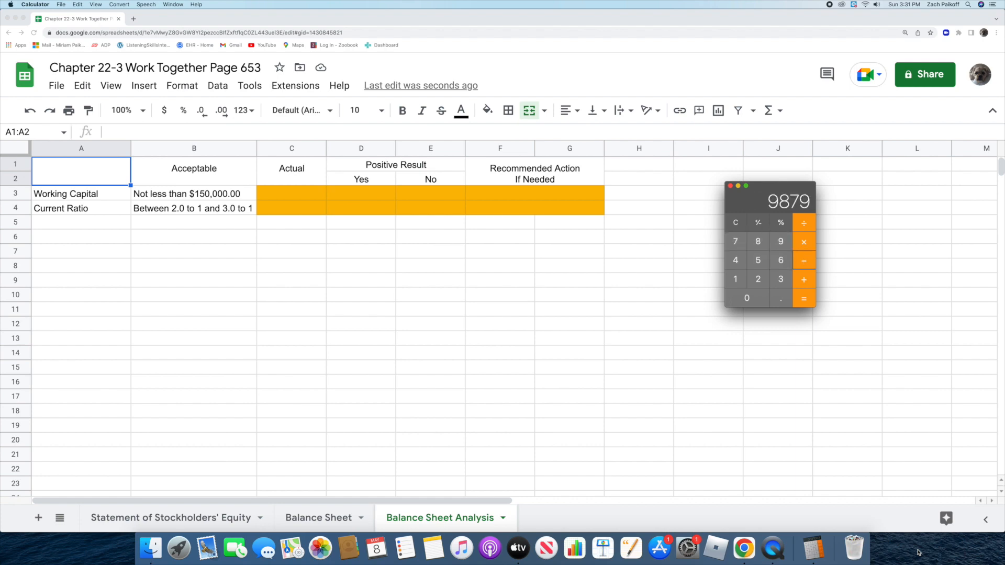
pyautogui.write('7.50')
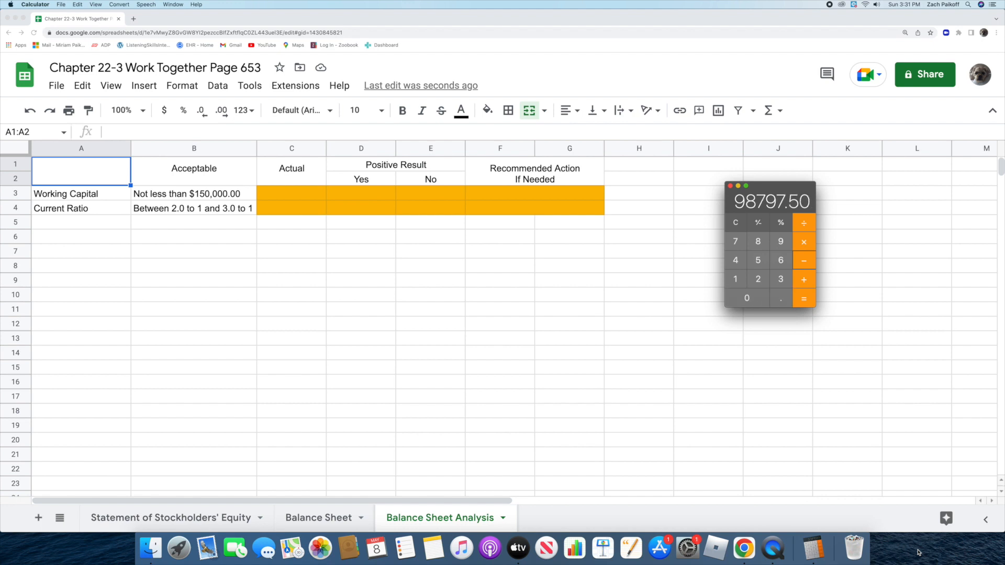
pyautogui.press('Return')
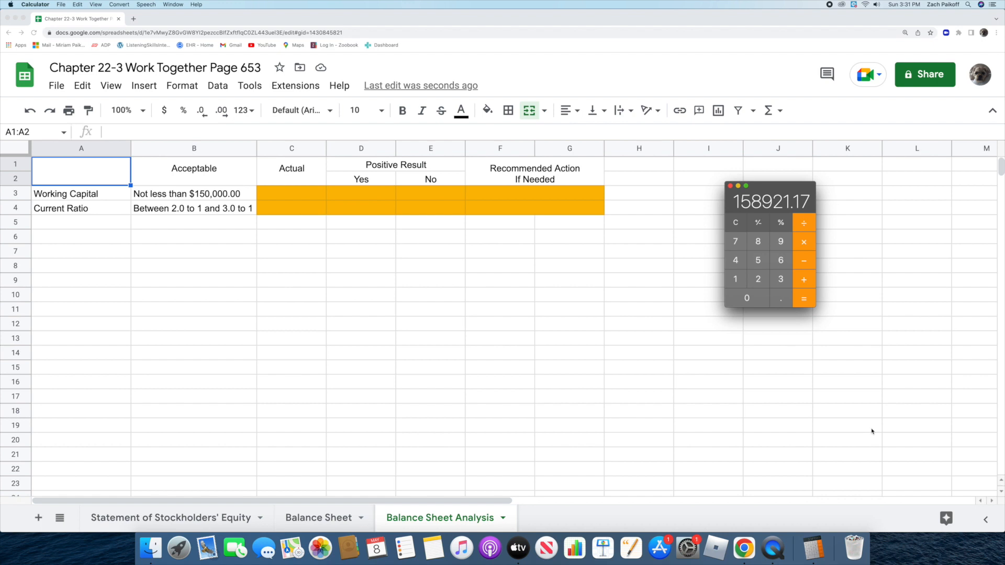
# Step: Return to the spreadsheet in Chrome and enter 158921.17 as the actual working capital in C3
pyautogui.press('super+Tab')
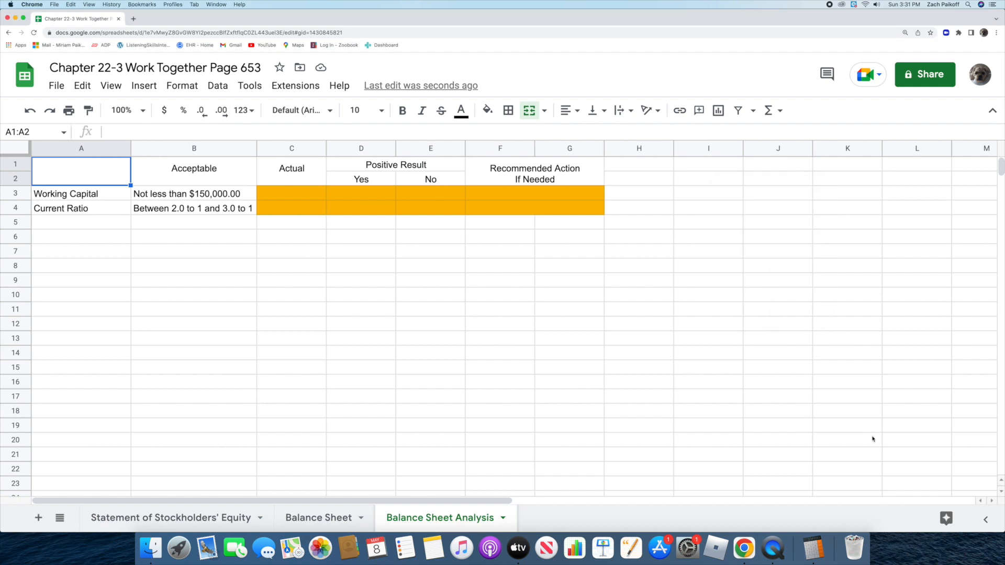
pyautogui.click(295, 196)
pyautogui.write('15')
pyautogui.write('8921.17')
pyautogui.press('Return')
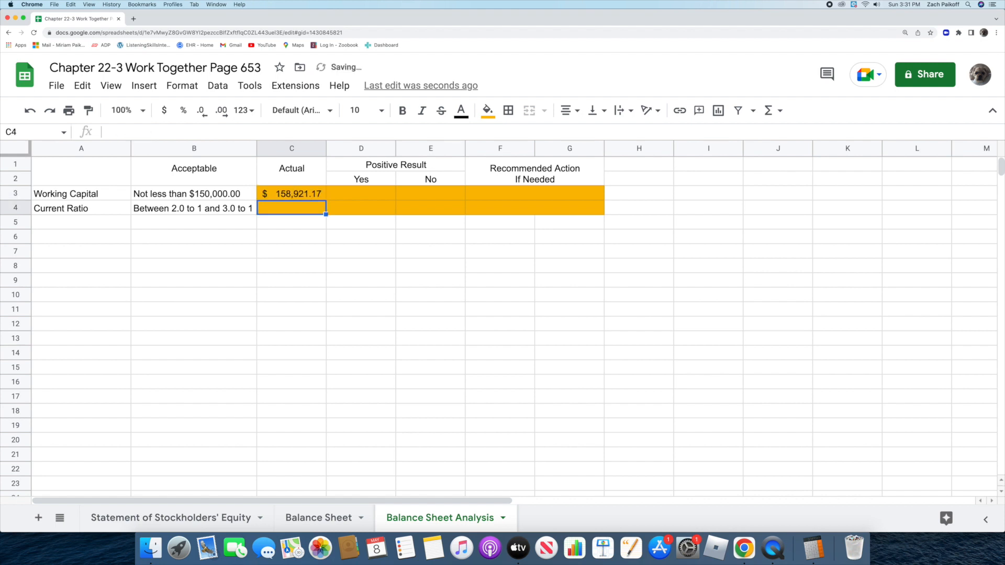
# Step: Mark working capital as a positive result with a ticked checkbox in D3 and enter "None." as its recommended action
pyautogui.click(360, 196)
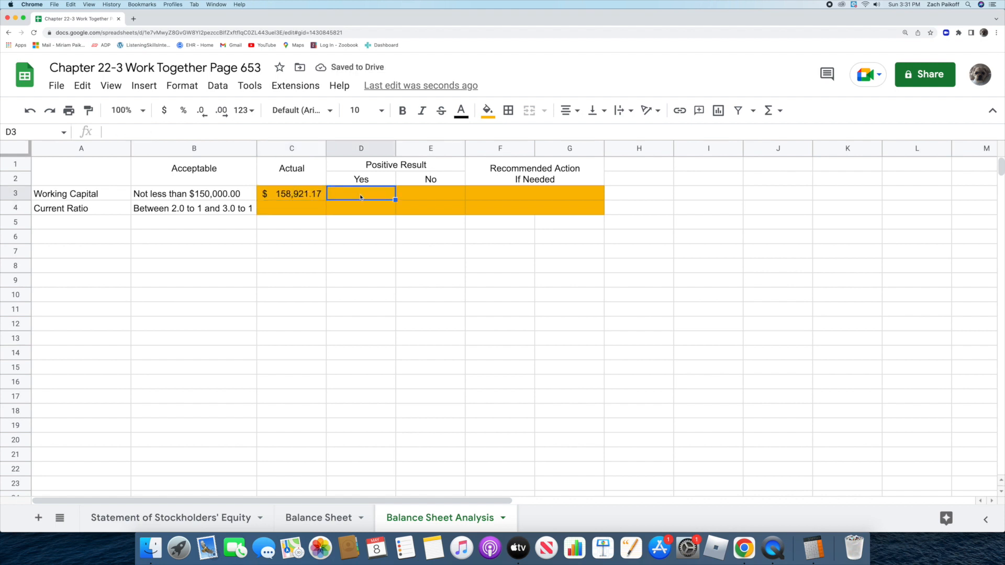
pyautogui.click(144, 85)
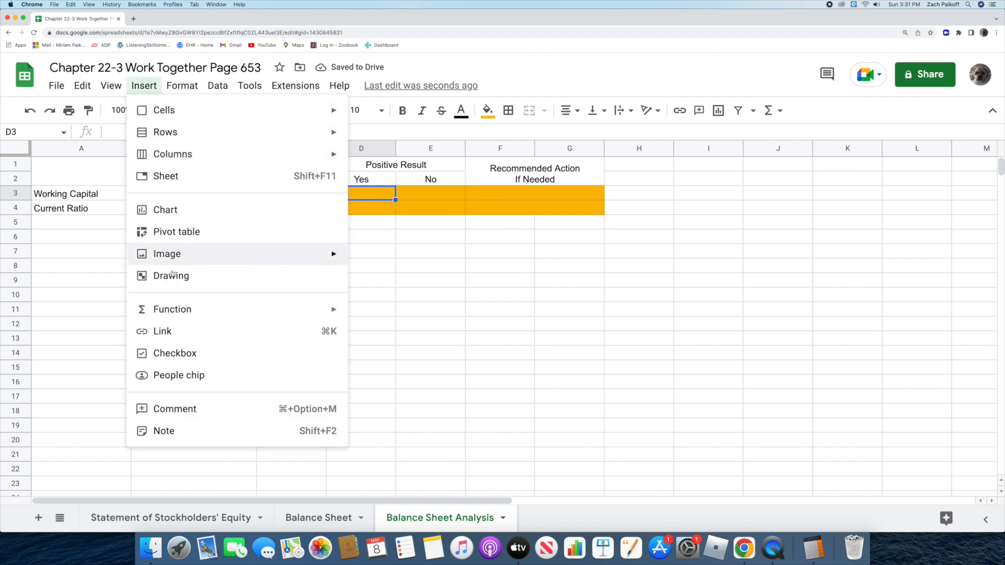
pyautogui.click(192, 353)
pyautogui.click(362, 194)
pyautogui.click(506, 195)
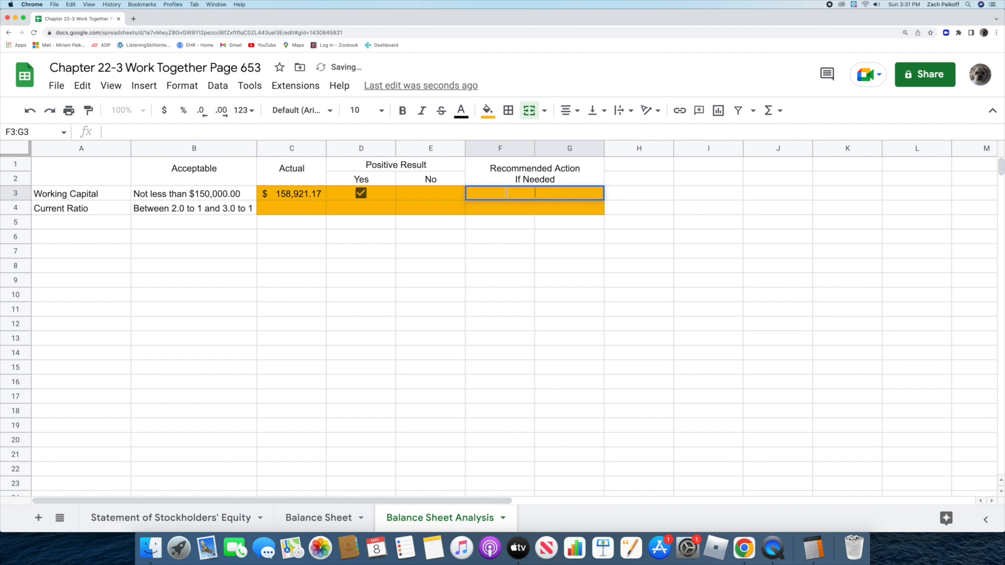
pyautogui.write('None.')
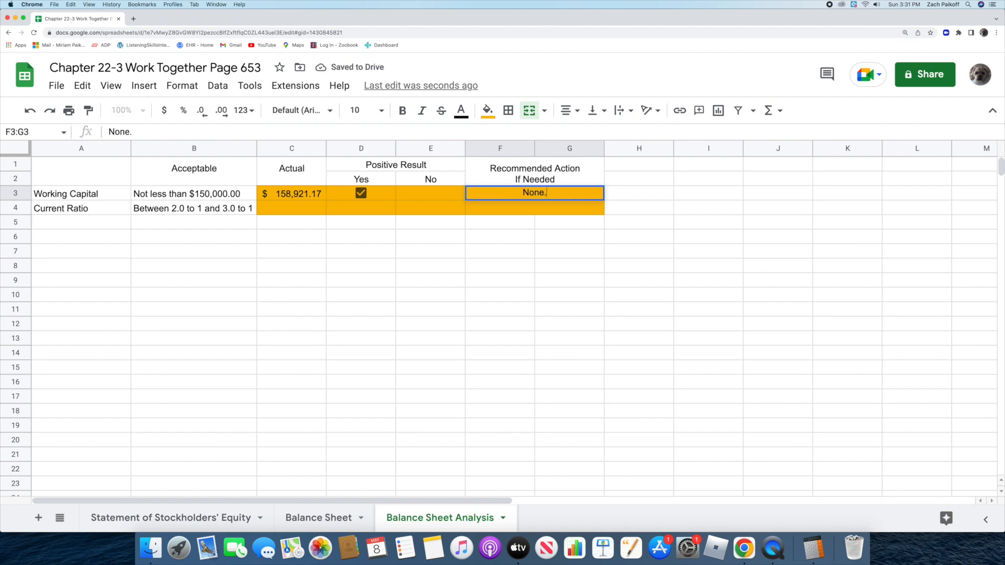
pyautogui.press('Return')
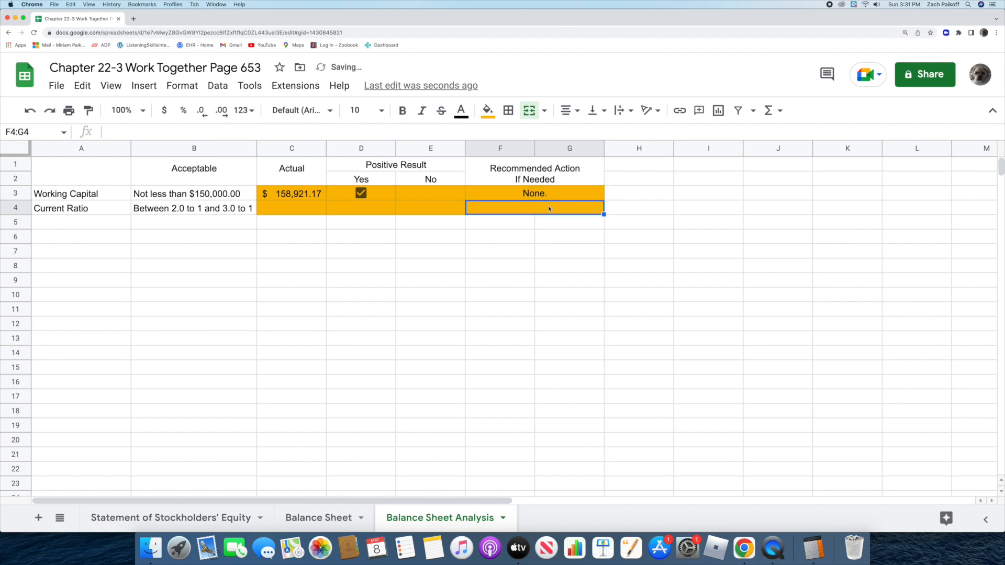
# Step: Switch to Calculator, clear it and calculate the current ratio as 257718.67 divided by 98797.50
pyautogui.click(813, 545)
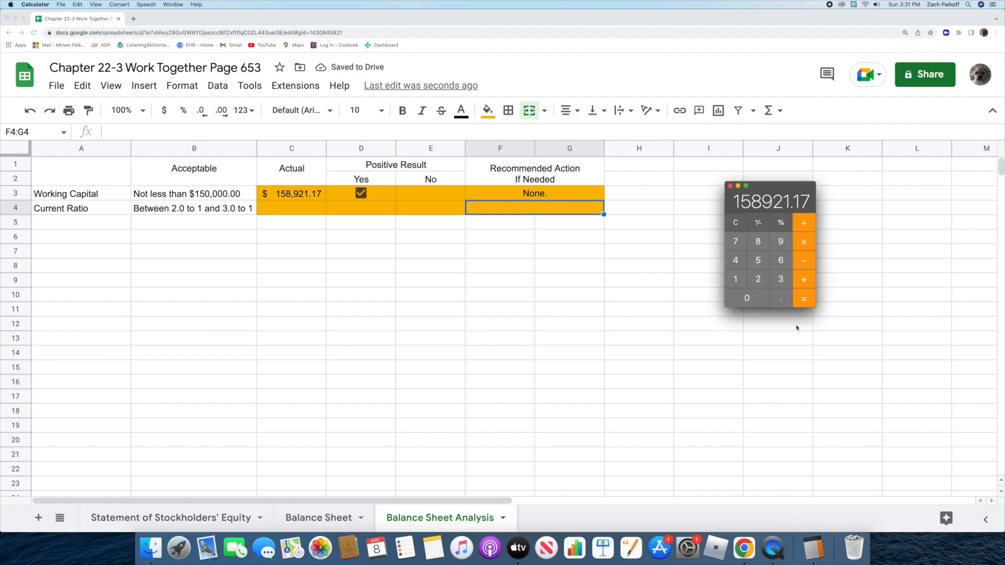
pyautogui.click(736, 222)
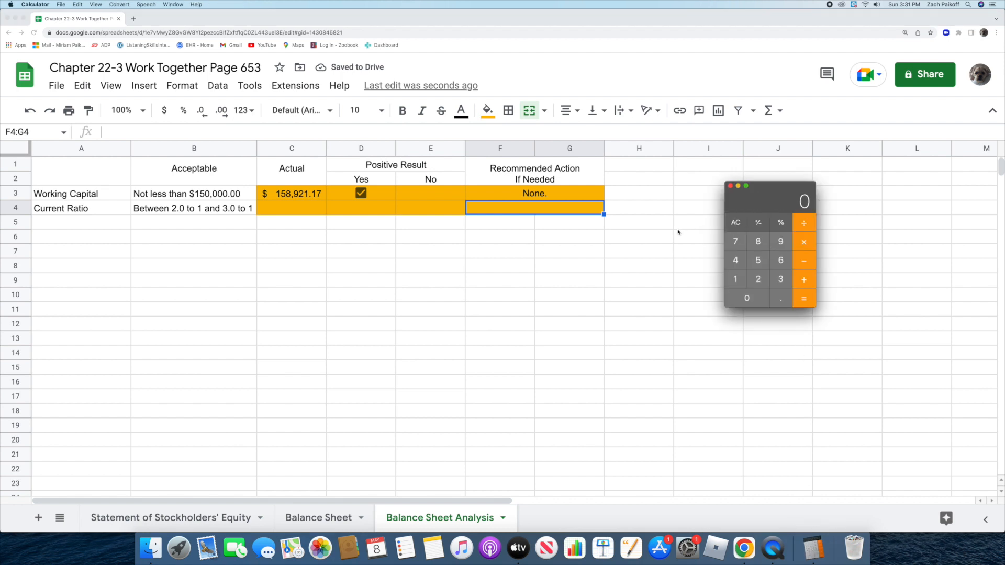
pyautogui.write('257718.67')
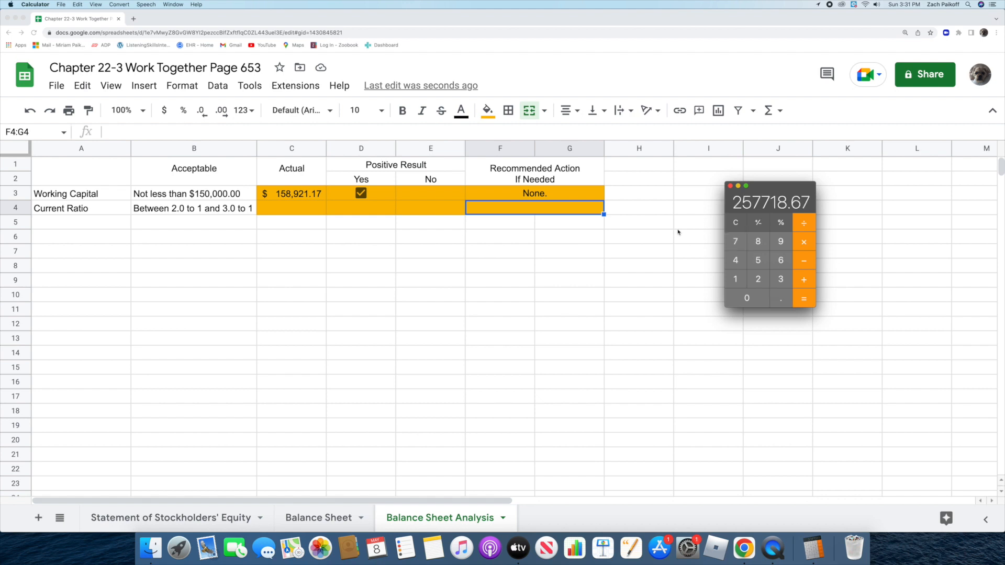
pyautogui.press('/')
pyautogui.write('98797.50')
pyautogui.press('Return')
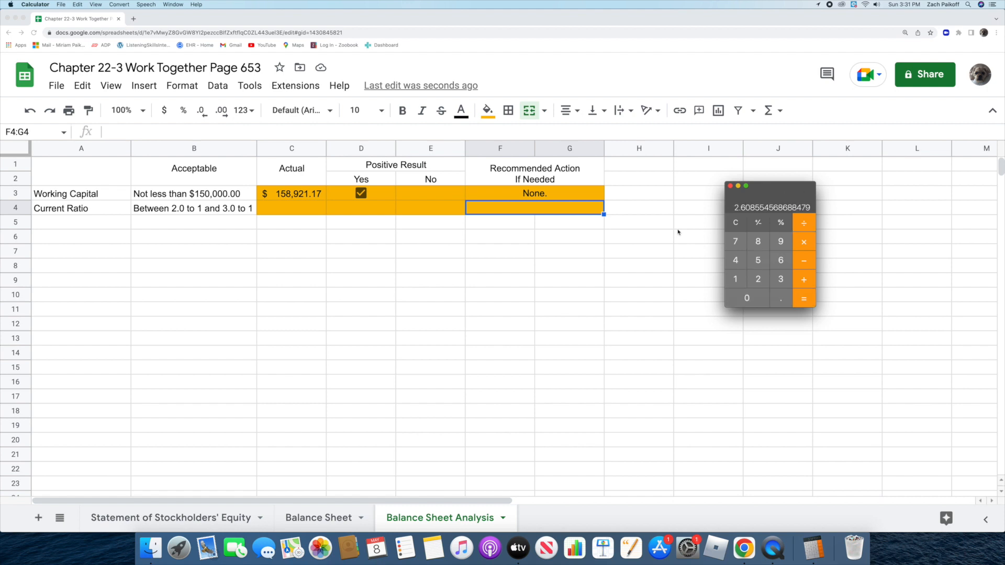
# Step: Return to the spreadsheet in Chrome and enter "2.61 to 1" as the actual current ratio in C4
pyautogui.press('super+Tab')
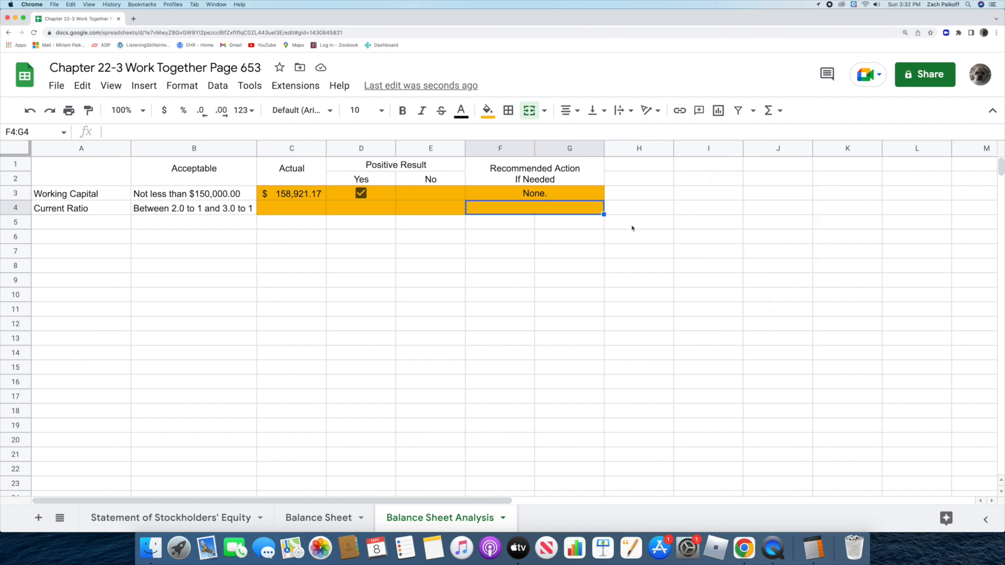
pyautogui.doubleClick(303, 208)
pyautogui.write('2.61 to 1')
pyautogui.press('Return')
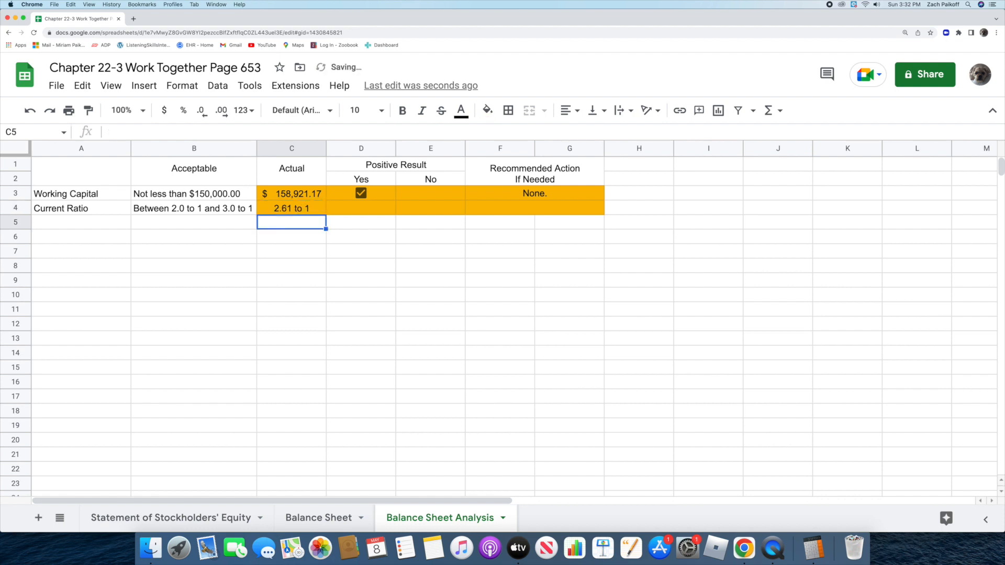
# Step: Mark the current ratio as a positive result with a ticked checkbox in D4 and enter "None." as its recommended action
pyautogui.click(367, 209)
pyautogui.click(144, 85)
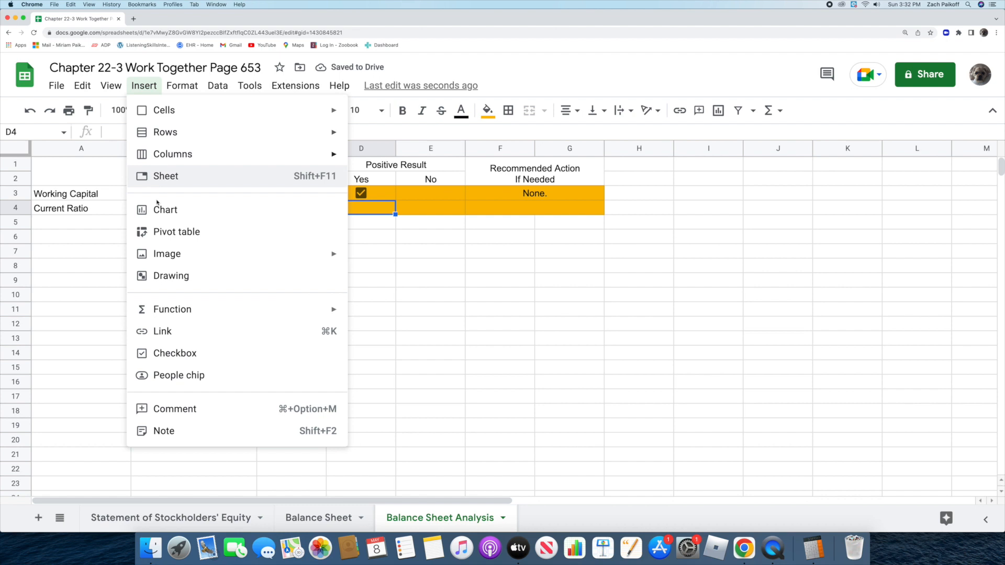
pyautogui.click(154, 353)
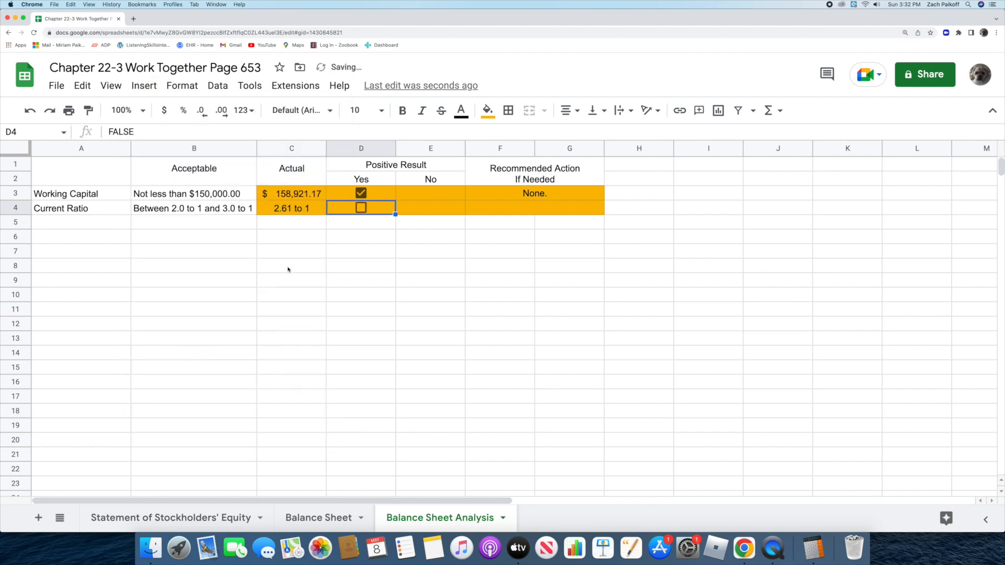
pyautogui.click(361, 208)
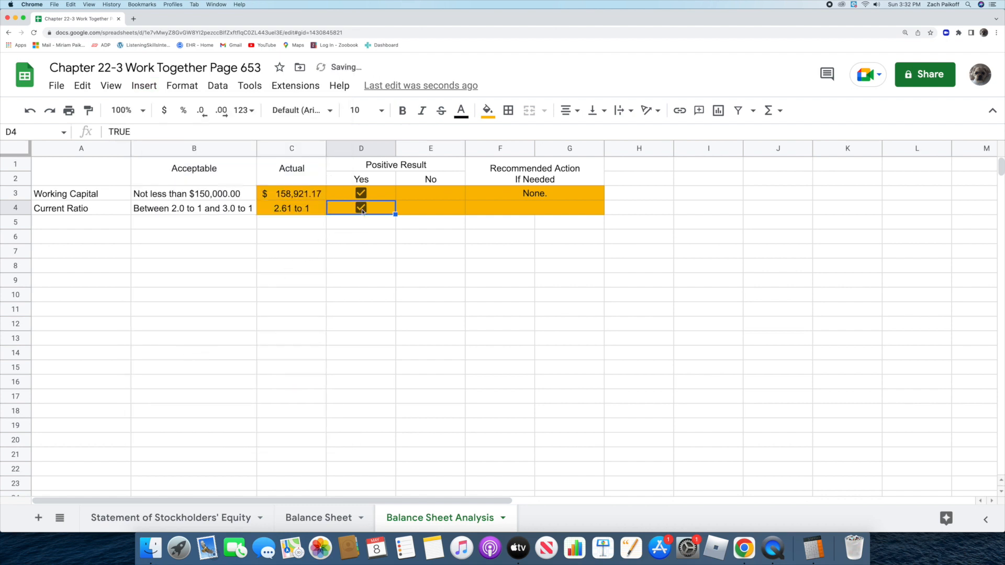
pyautogui.click(506, 213)
pyautogui.write('None.')
pyautogui.press('Return')
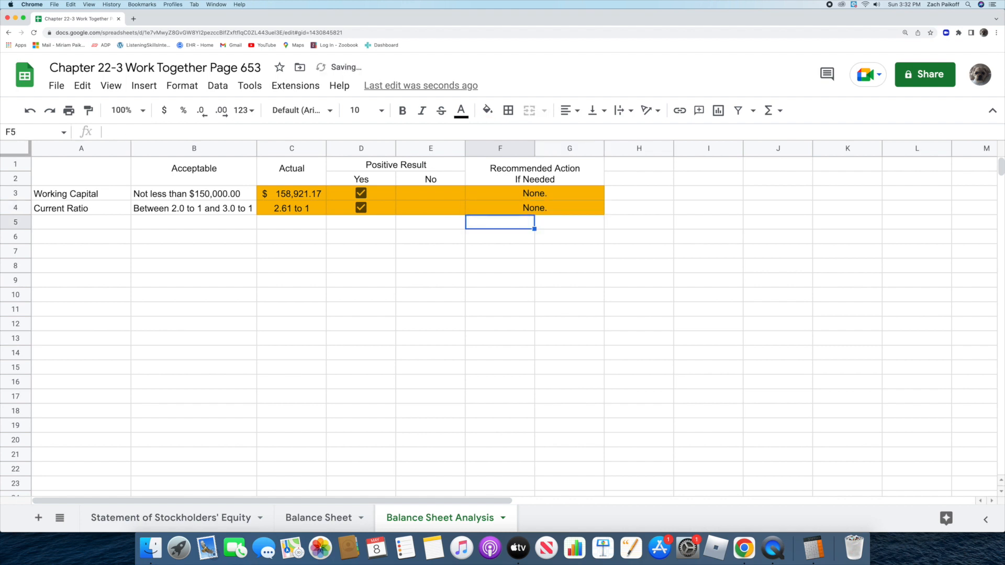
pyautogui.click(506, 239)
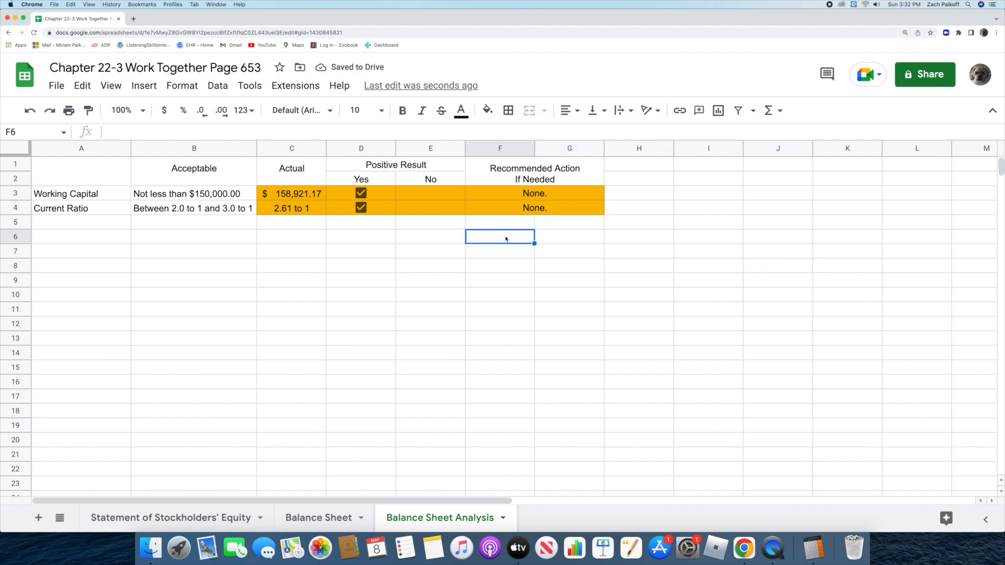